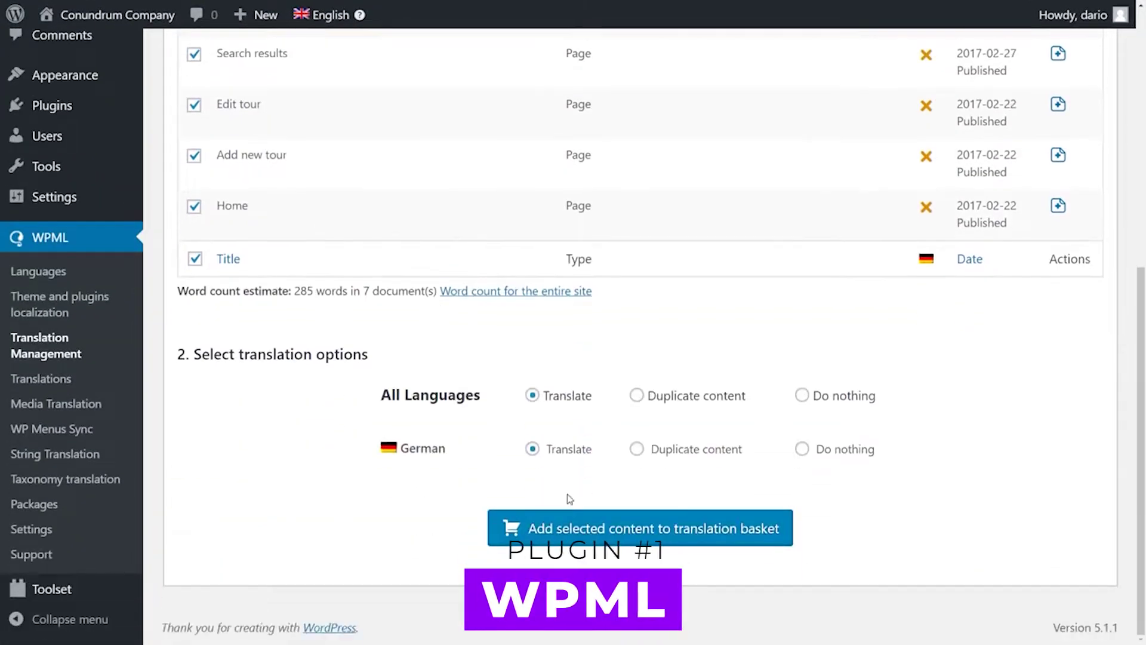
# Send the seven pages to German translation and start the About Us job from the queue
pyautogui.click(379, 121)
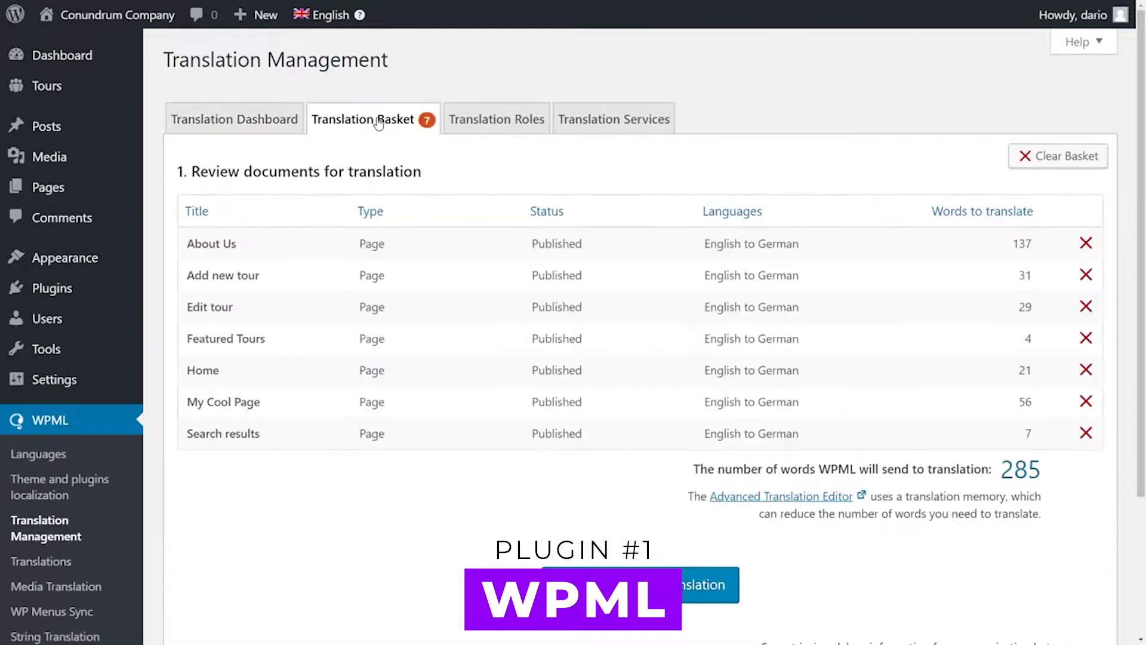
pyautogui.scroll(-3, 620, 406)
pyautogui.click(621, 404)
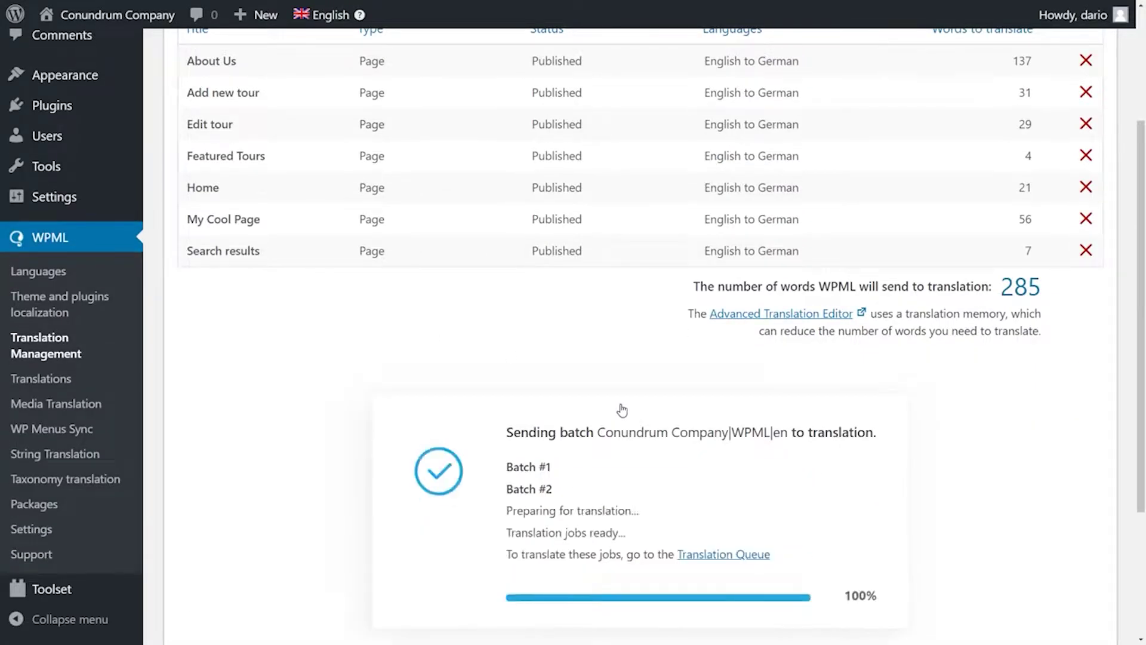
pyautogui.click(702, 556)
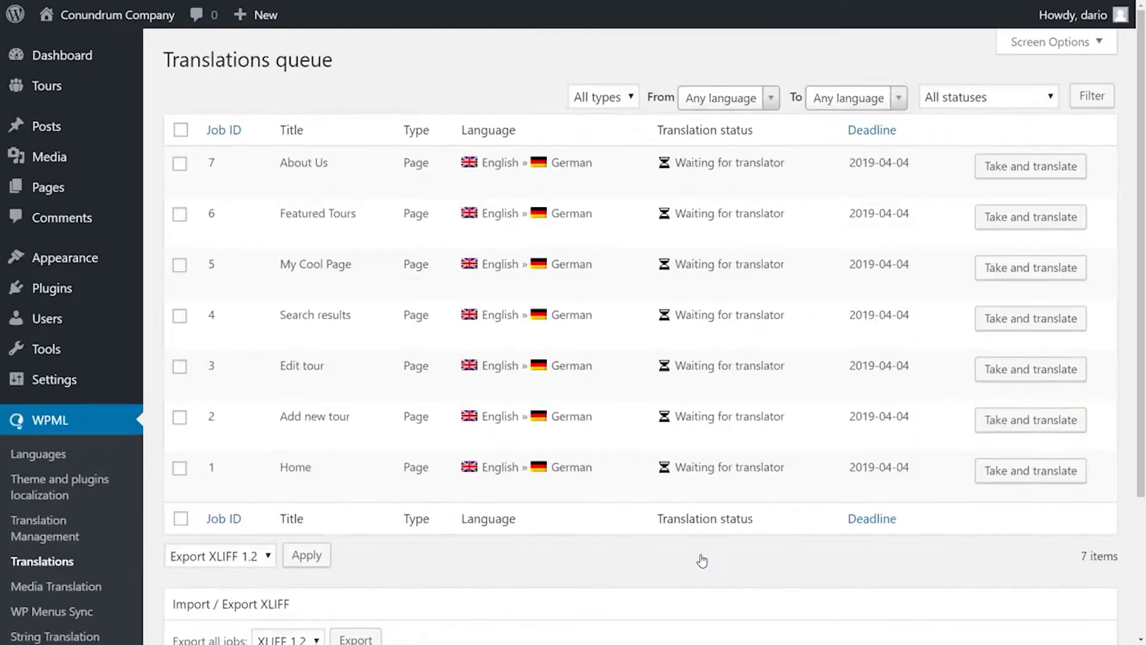
pyautogui.click(1015, 170)
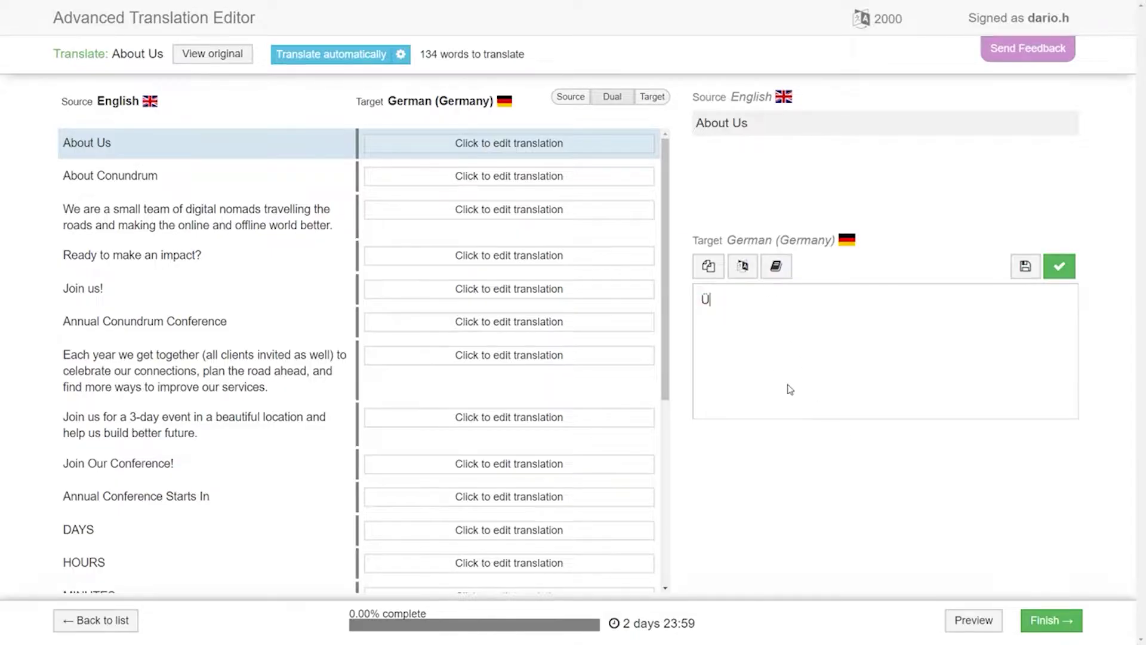
# Translate the title as 'Über uns' and the heading as 'Über Conundrum', saving each
pyautogui.click(1057, 270)
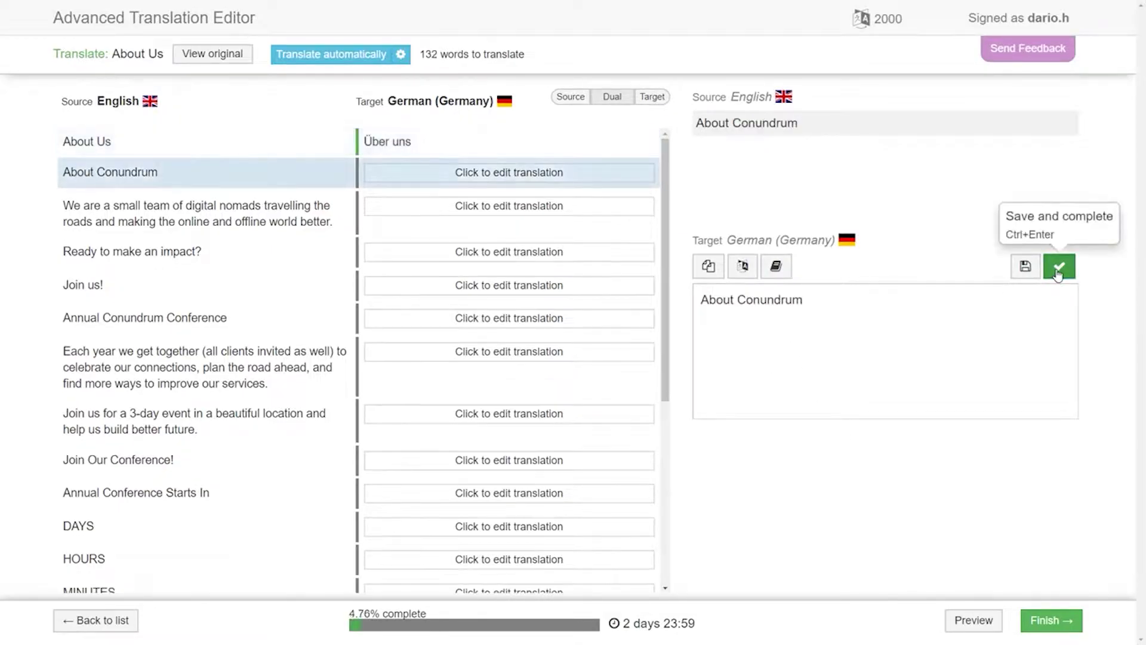
pyautogui.doubleClick(707, 301)
pyautogui.write('Über')
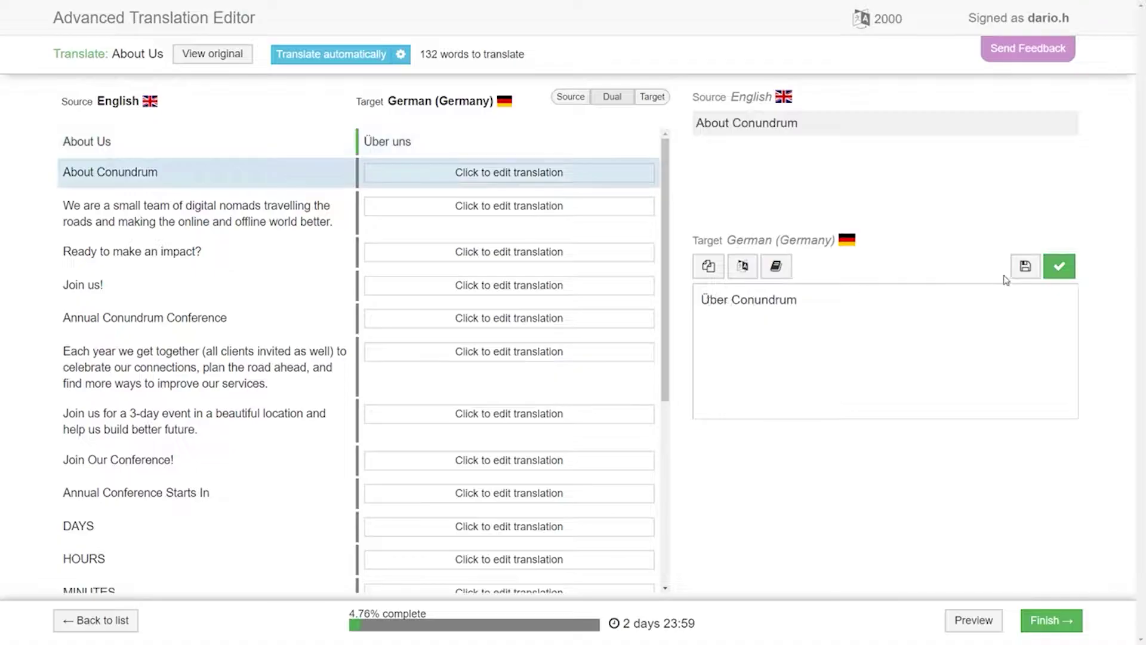
pyautogui.click(1058, 269)
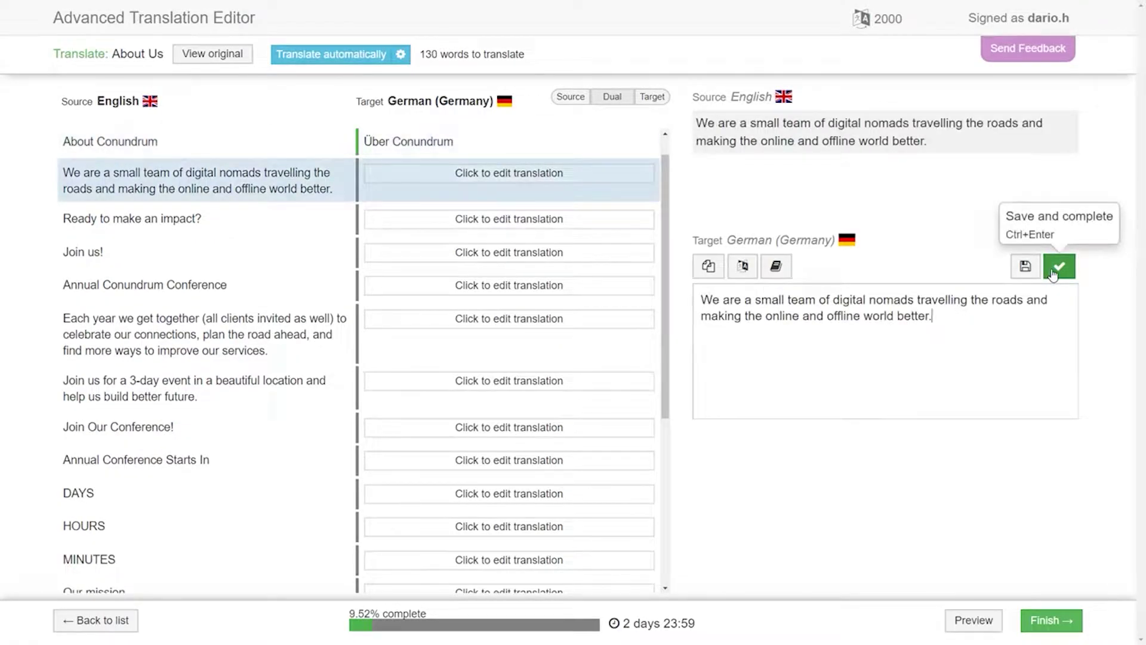
# Machine-translate the remaining sentences into German and confirm them
pyautogui.click(322, 54)
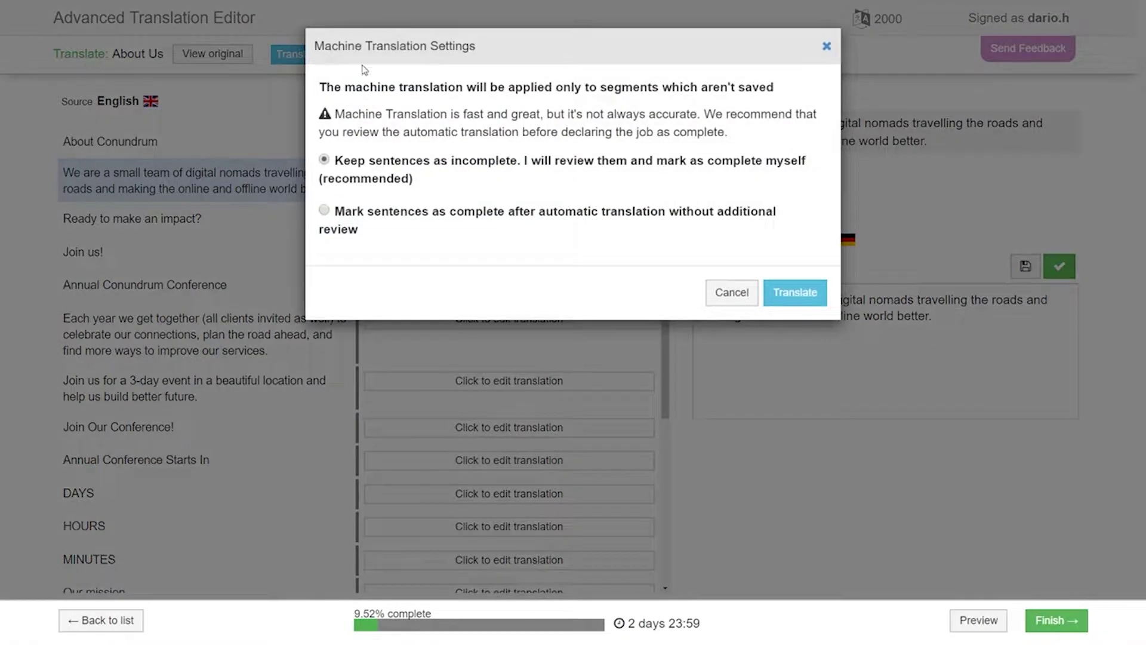
pyautogui.click(795, 292)
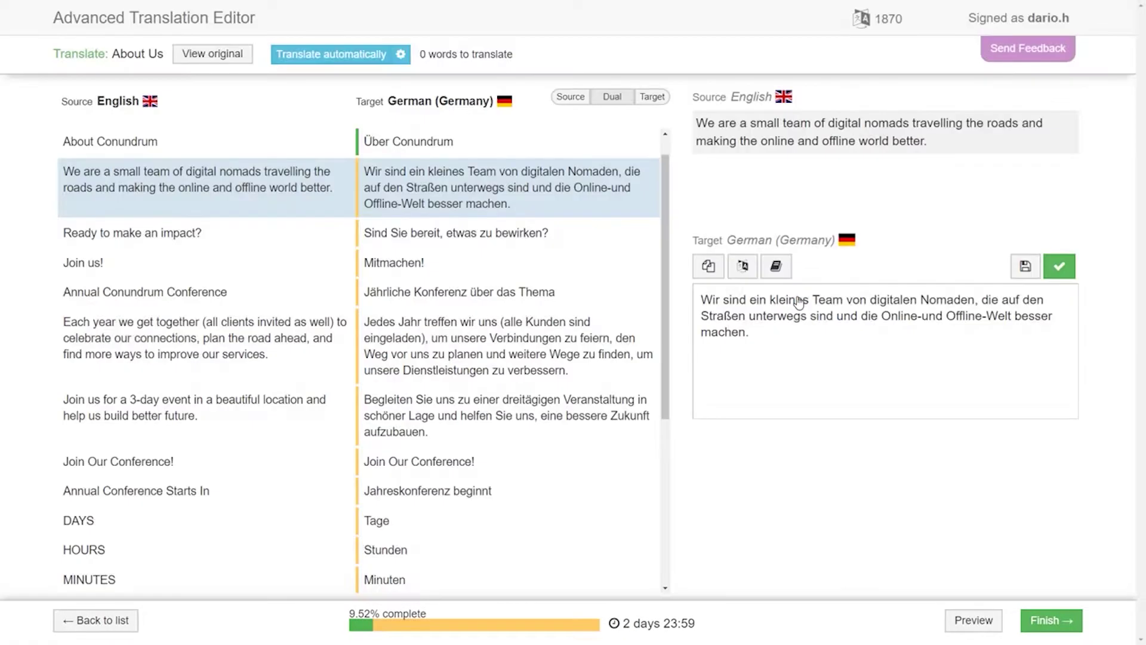
pyautogui.click(1058, 267)
pyautogui.click(1057, 267)
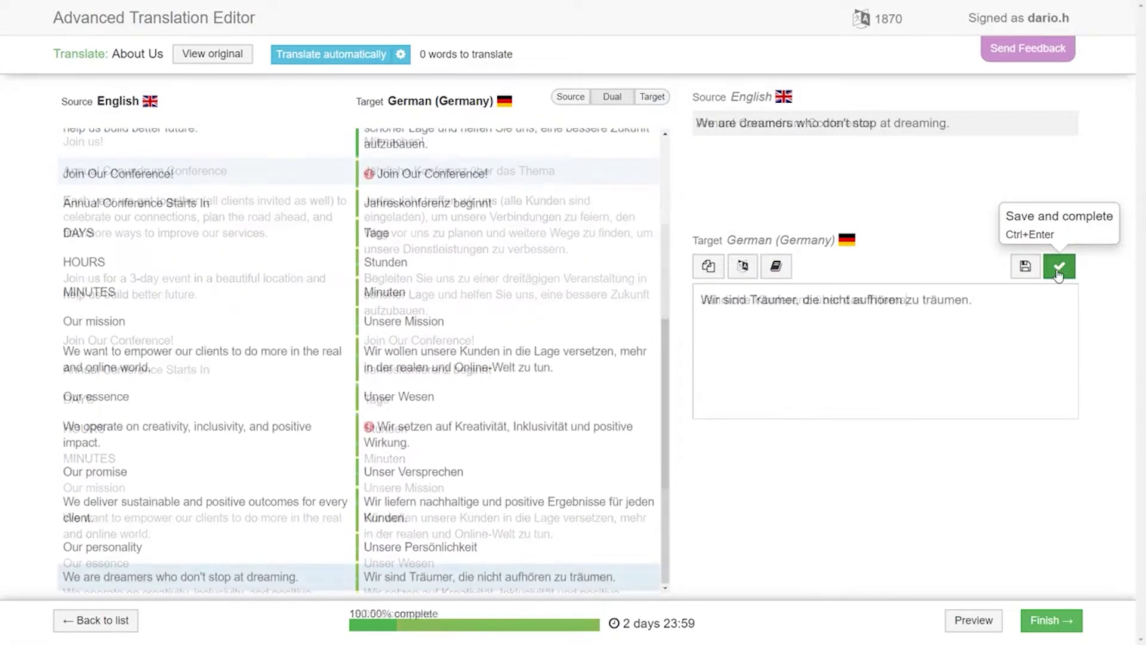
# Finish the German About Us translation and declare the job complete
pyautogui.click(1051, 620)
pyautogui.click(1057, 623)
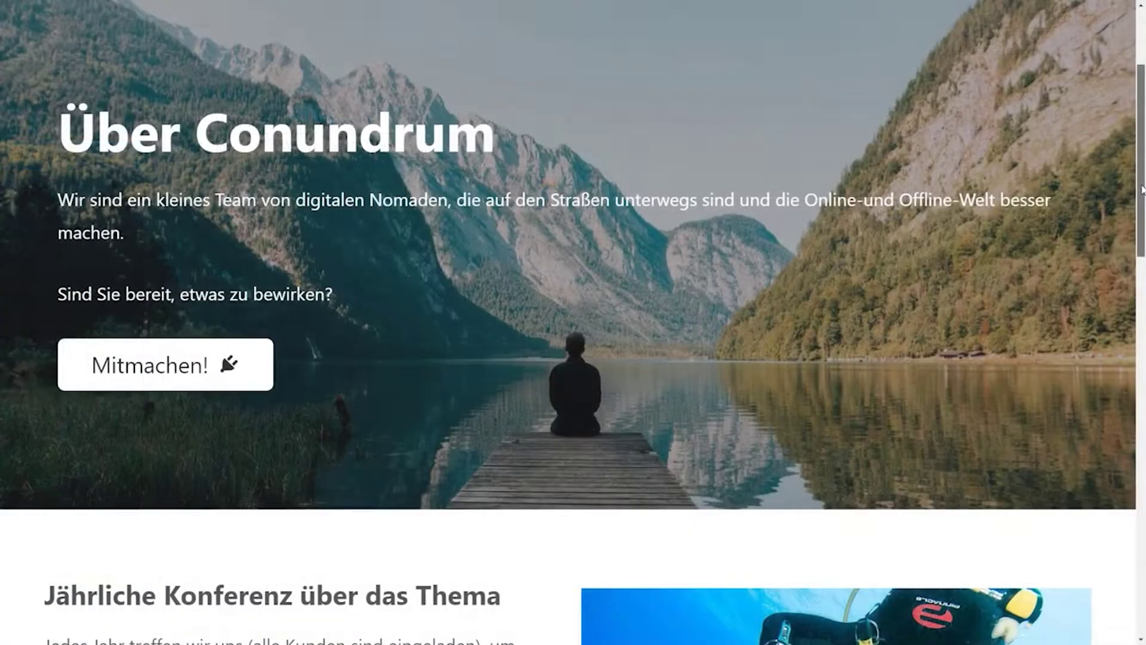
pyautogui.scroll(-5, 1141, 283)
pyautogui.scroll(-10, 1142, 283)
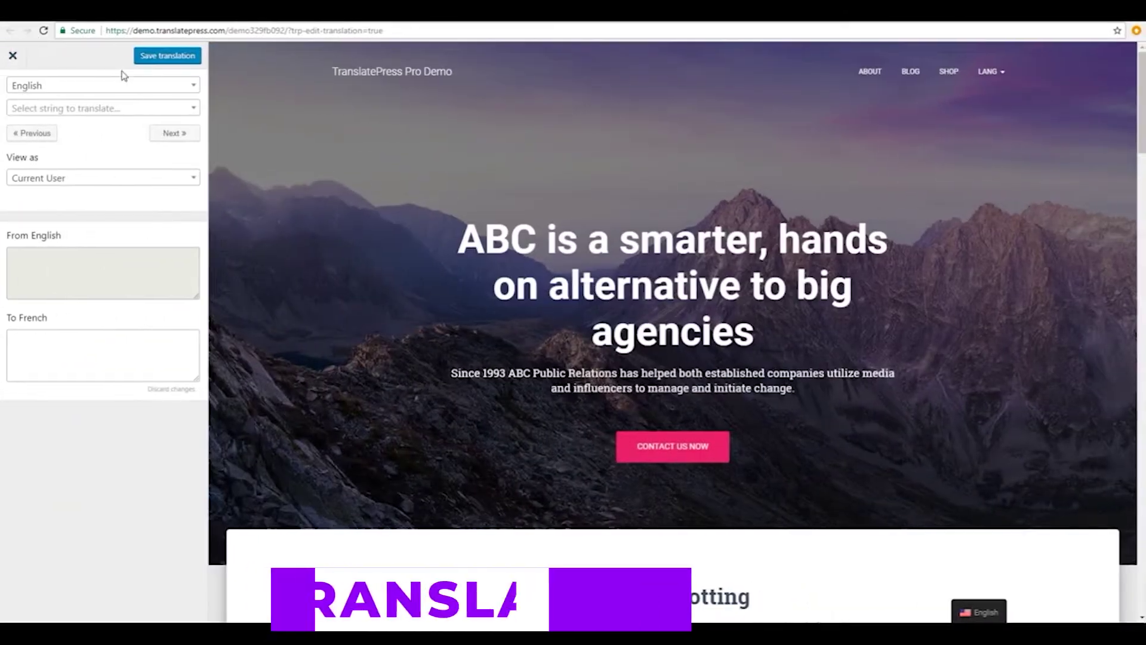
# Translate 'Contact us now' as 'Contactez nous' and preview the page in French
pyautogui.moveTo(447, 229)
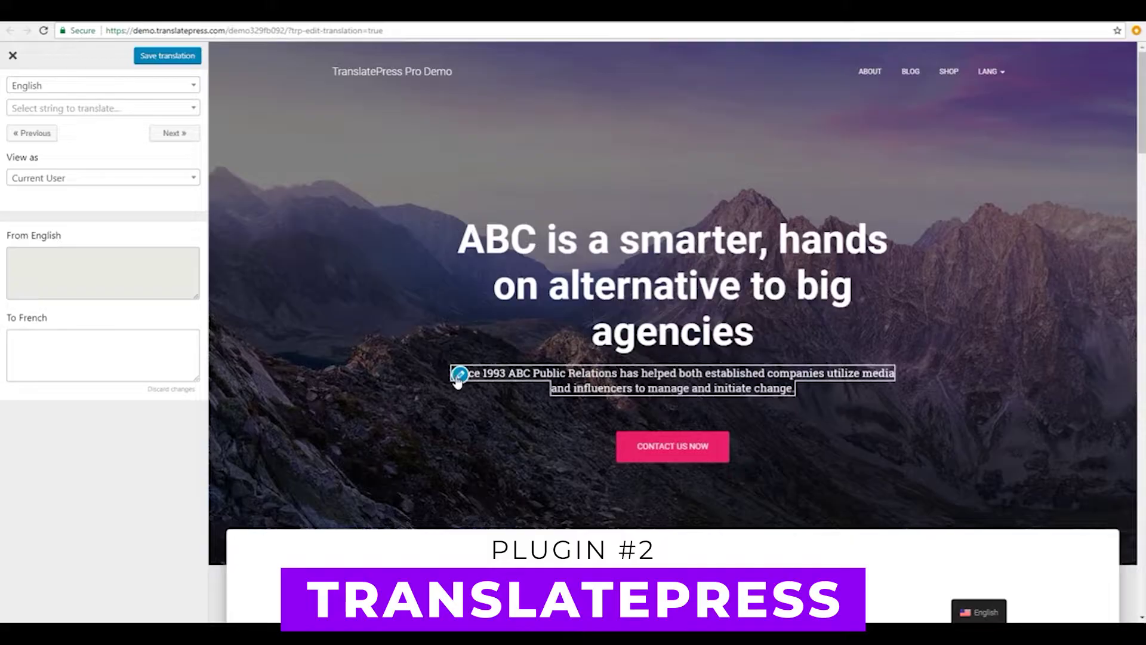
pyautogui.click(644, 449)
pyautogui.write('Contacte')
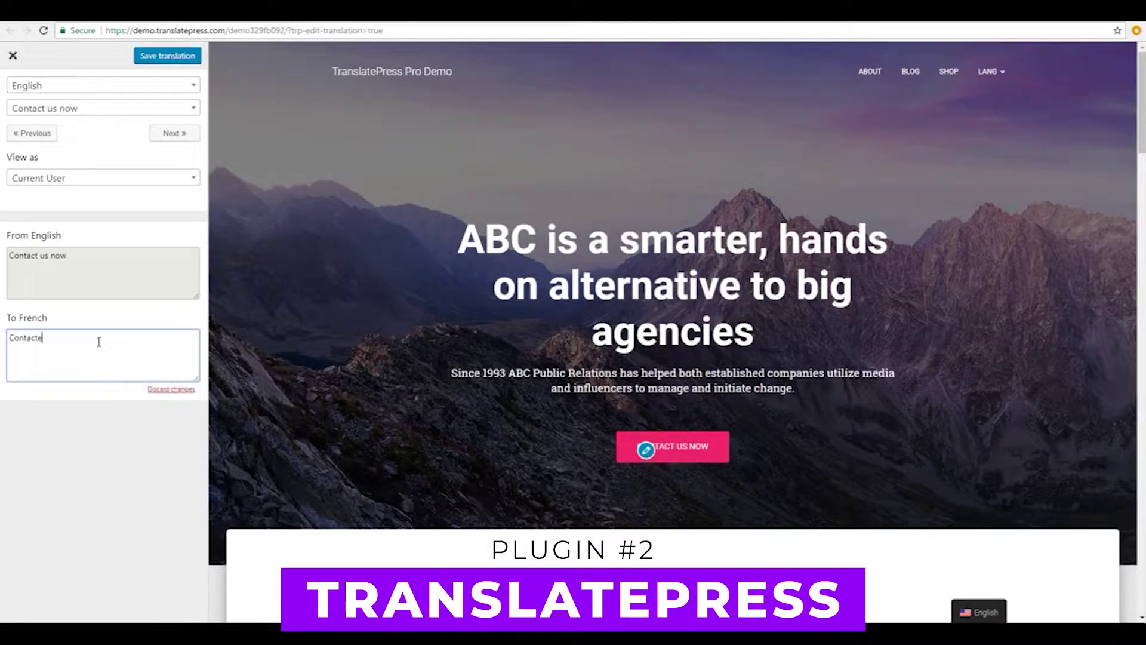
pyautogui.write('z nous')
pyautogui.click(167, 56)
pyautogui.click(183, 86)
pyautogui.click(143, 110)
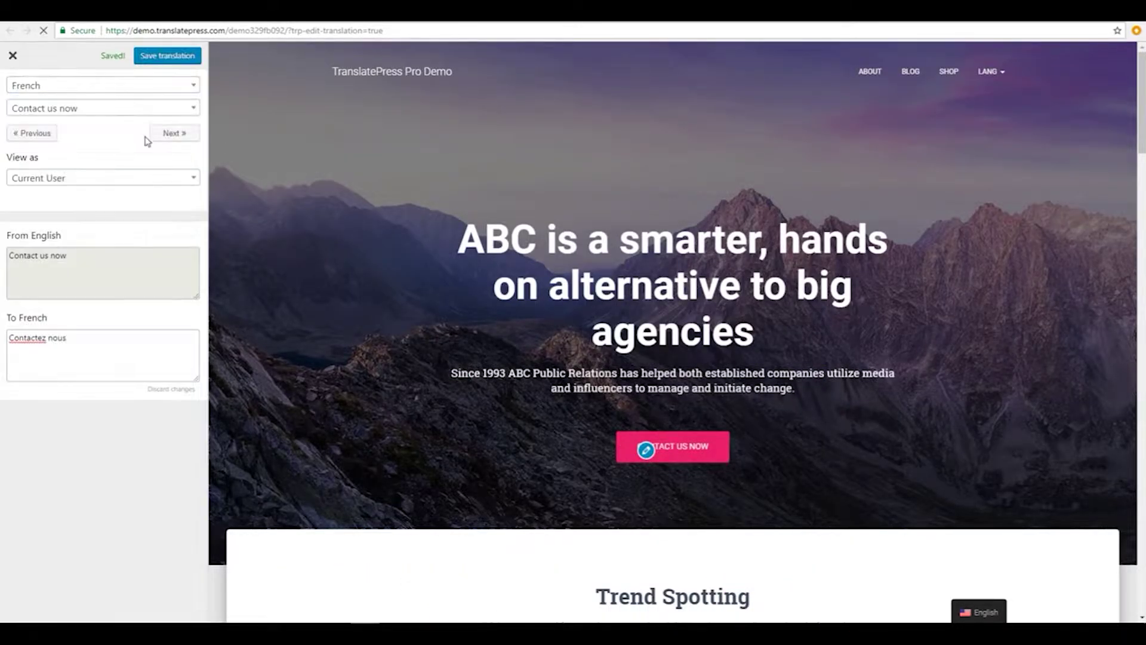
# Translate the Shop menu item as 'Boutique'
pyautogui.click(931, 75)
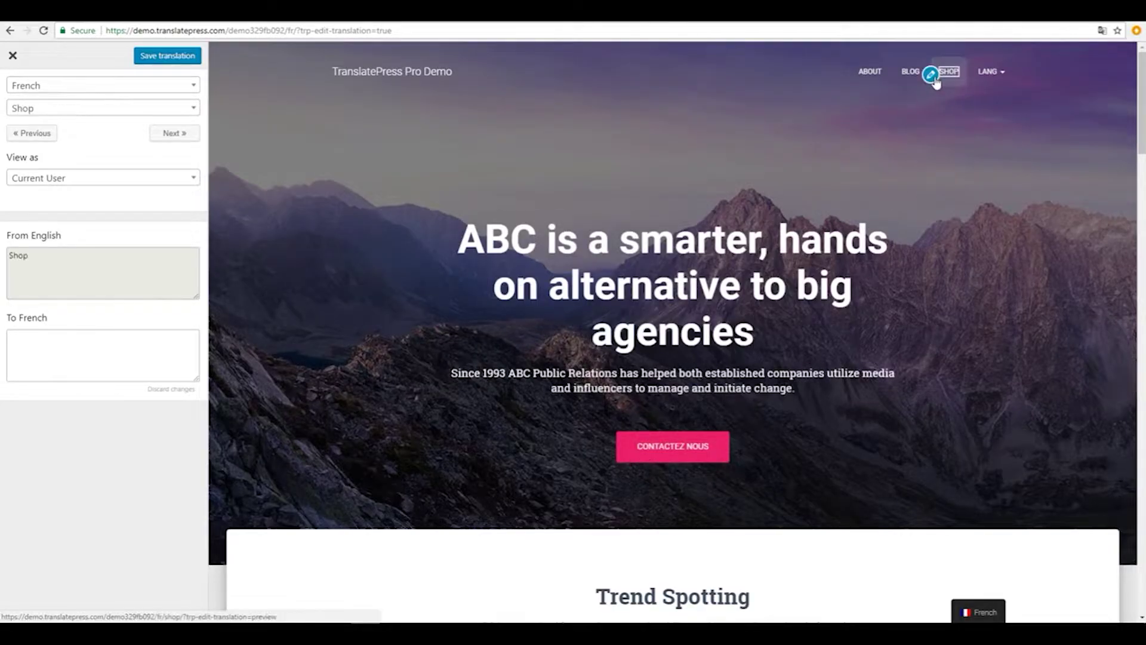
pyautogui.click(56, 352)
pyautogui.write('Boutique')
pyautogui.click(172, 62)
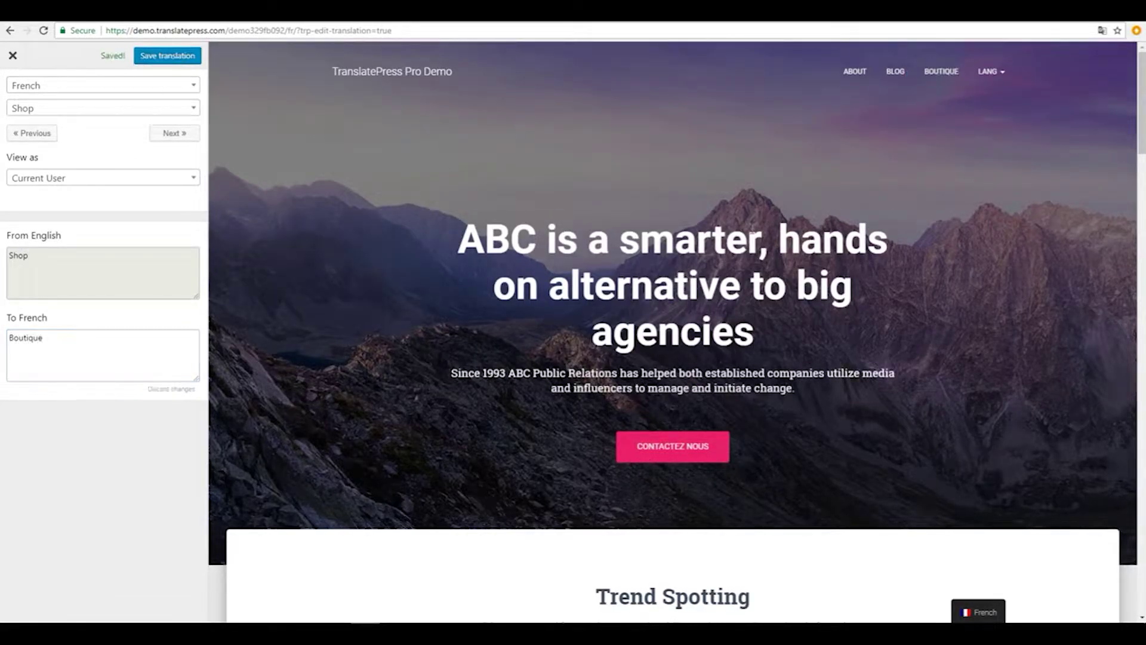
pyautogui.scroll(-10, 821, 197)
# Translate the Writing Class product title as 'Classe d'ecriture'
pyautogui.click(619, 205)
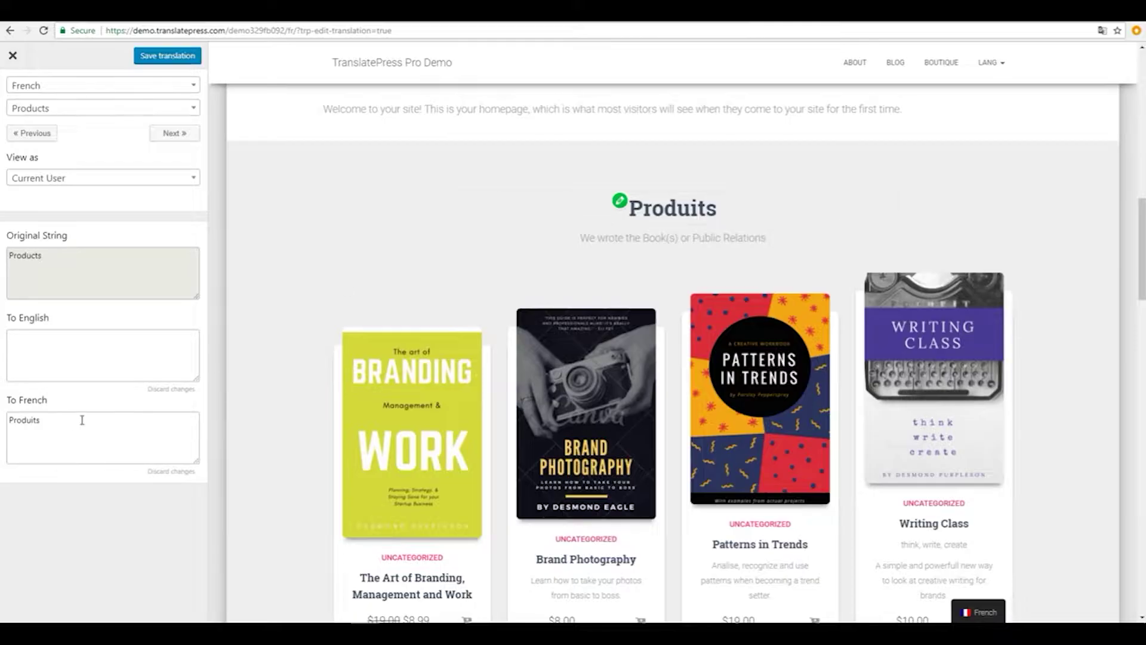
pyautogui.click(935, 326)
pyautogui.scroll(-2, 935, 327)
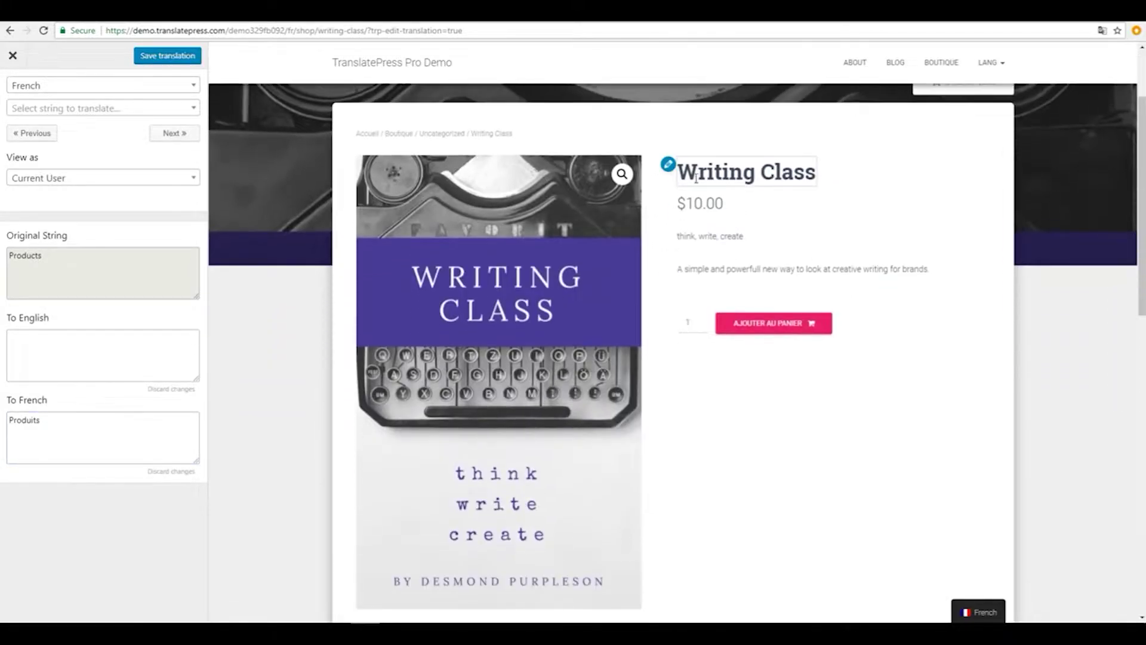
pyautogui.click(669, 167)
pyautogui.click(90, 348)
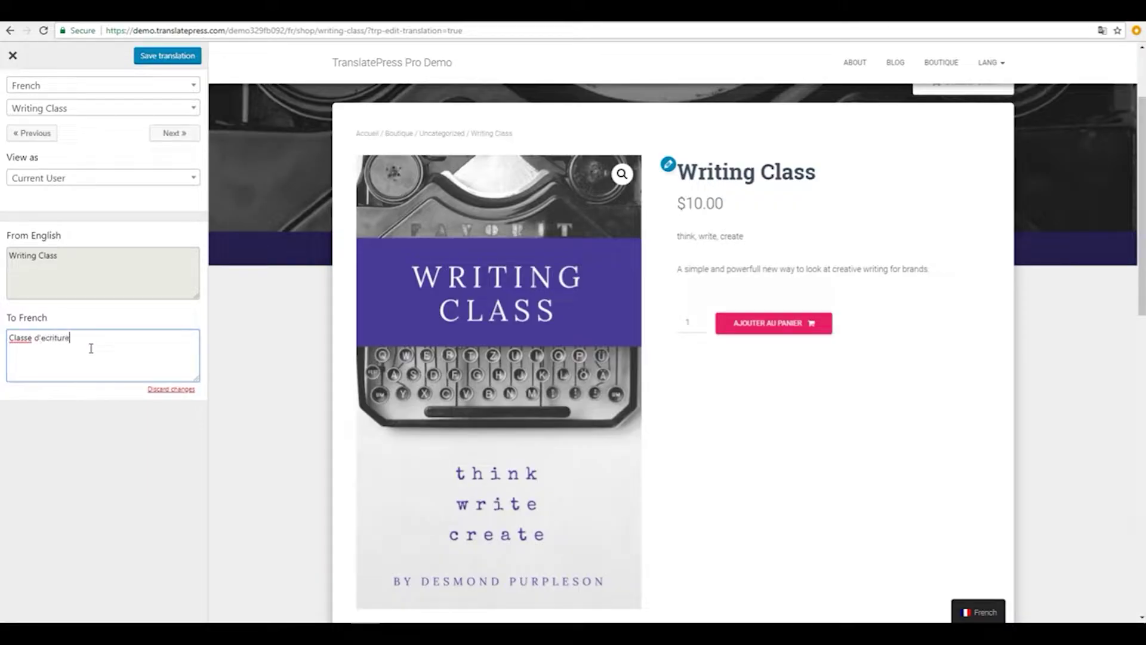
pyautogui.click(136, 60)
# Exit the TranslatePress editor and bring up Weglot's destination language list
pyautogui.click(137, 111)
pyautogui.scroll(-2, 119, 202)
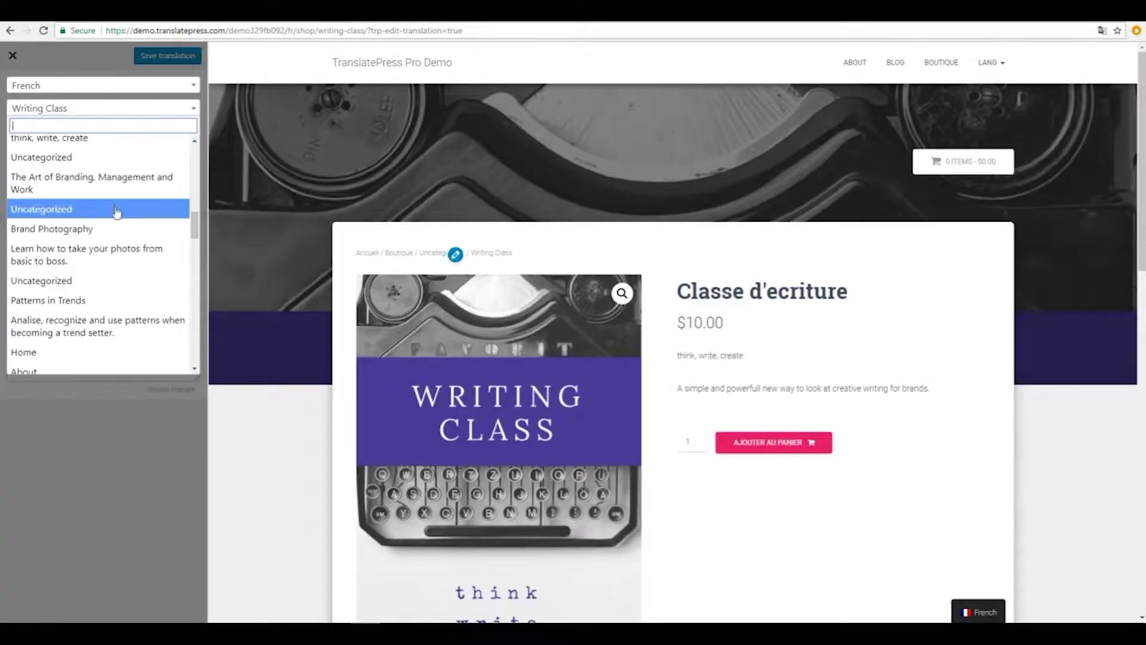
pyautogui.scroll(-2, 113, 251)
pyautogui.click(265, 153)
pyautogui.click(13, 56)
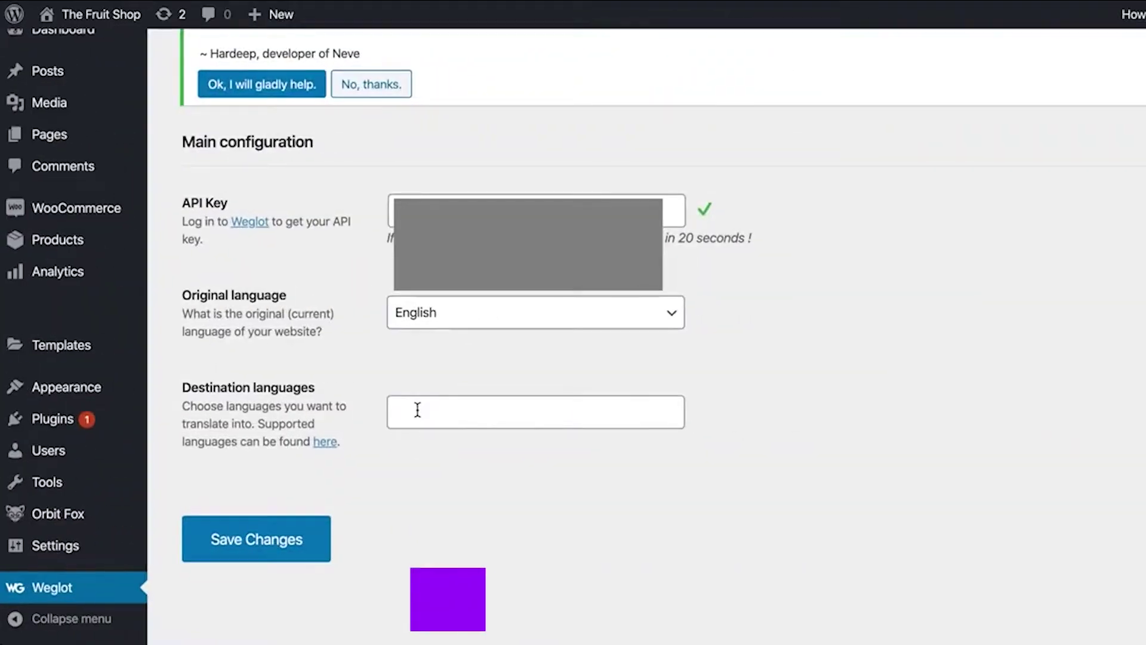
pyautogui.click(417, 409)
# Add French as Weglot's destination language and save the settings
pyautogui.write('fren')
pyautogui.click(422, 457)
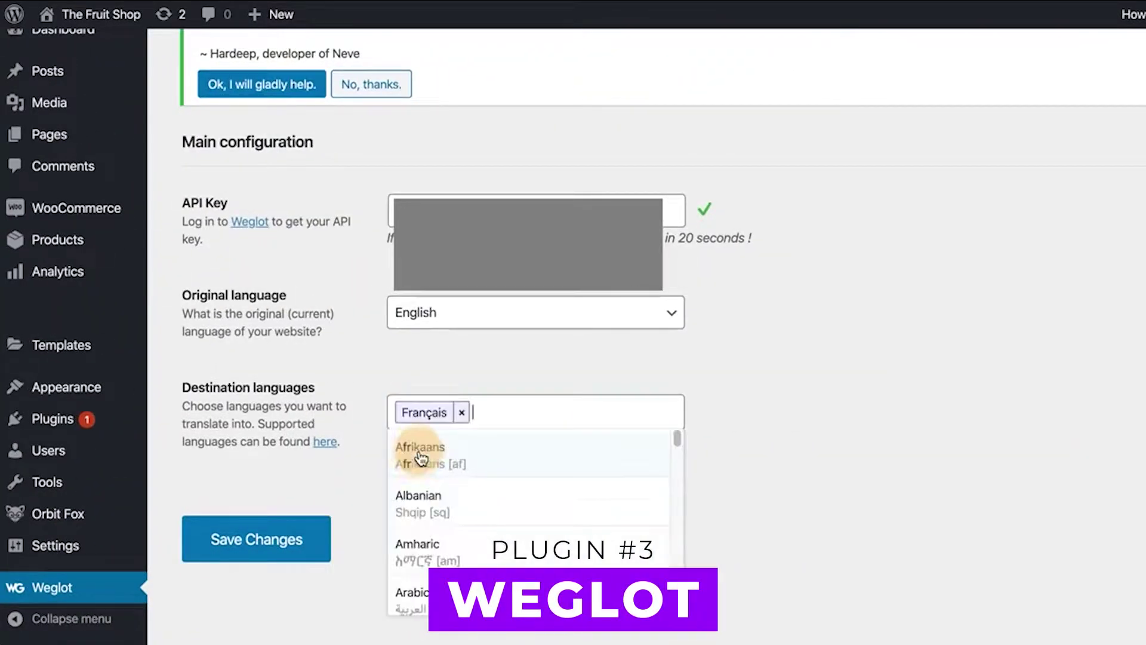
pyautogui.click(800, 437)
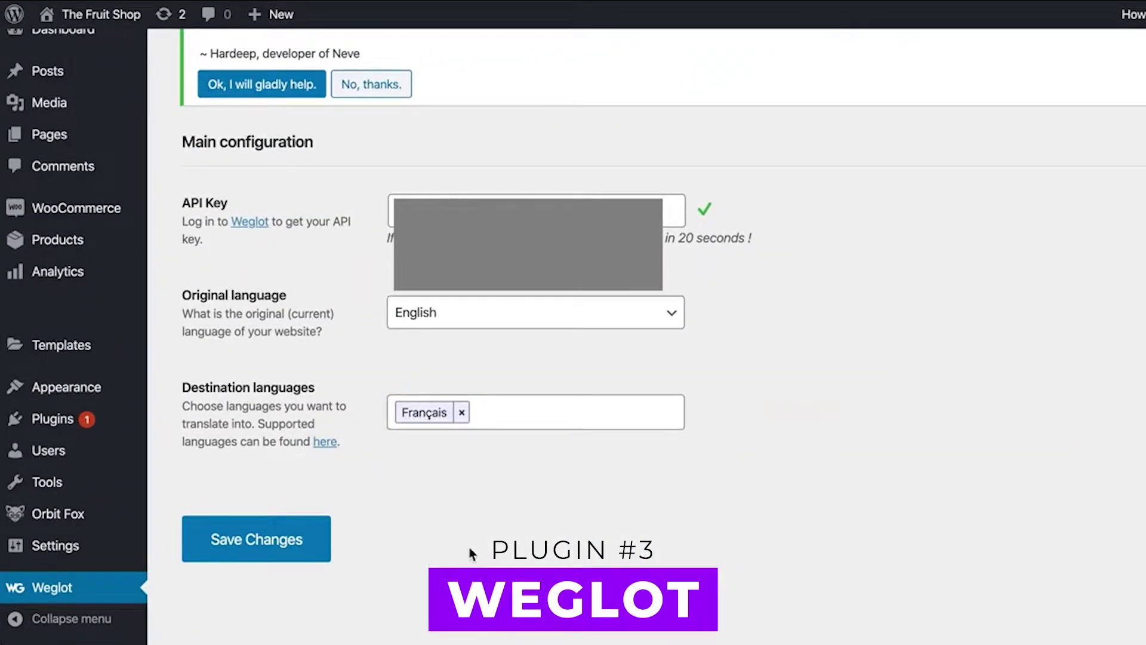
pyautogui.click(292, 554)
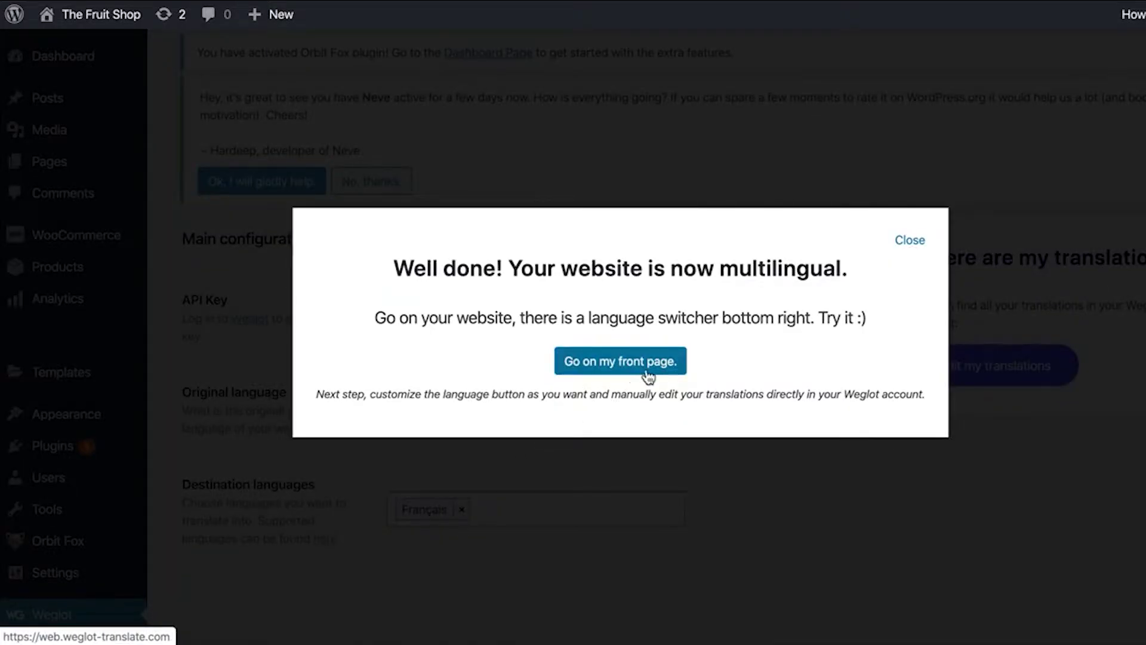
# Switch The Fruit Shop front page to French and scroll through the translated content
pyautogui.click(627, 367)
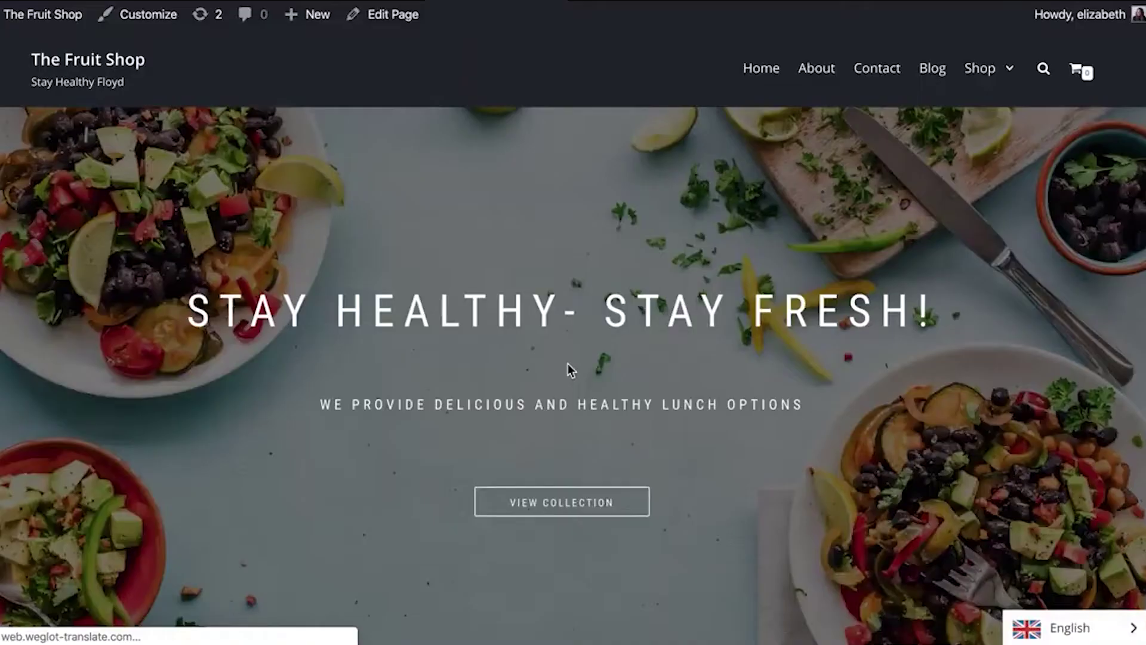
pyautogui.click(1039, 632)
pyautogui.click(1073, 592)
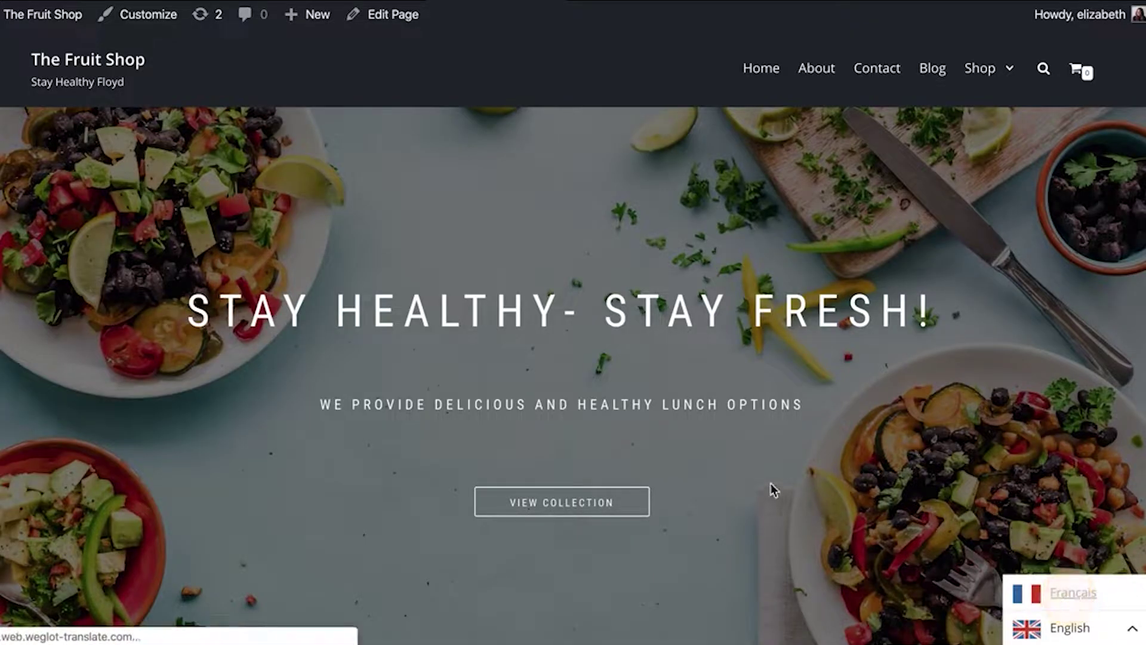
pyautogui.scroll(-10, 771, 483)
pyautogui.scroll(-15, 771, 482)
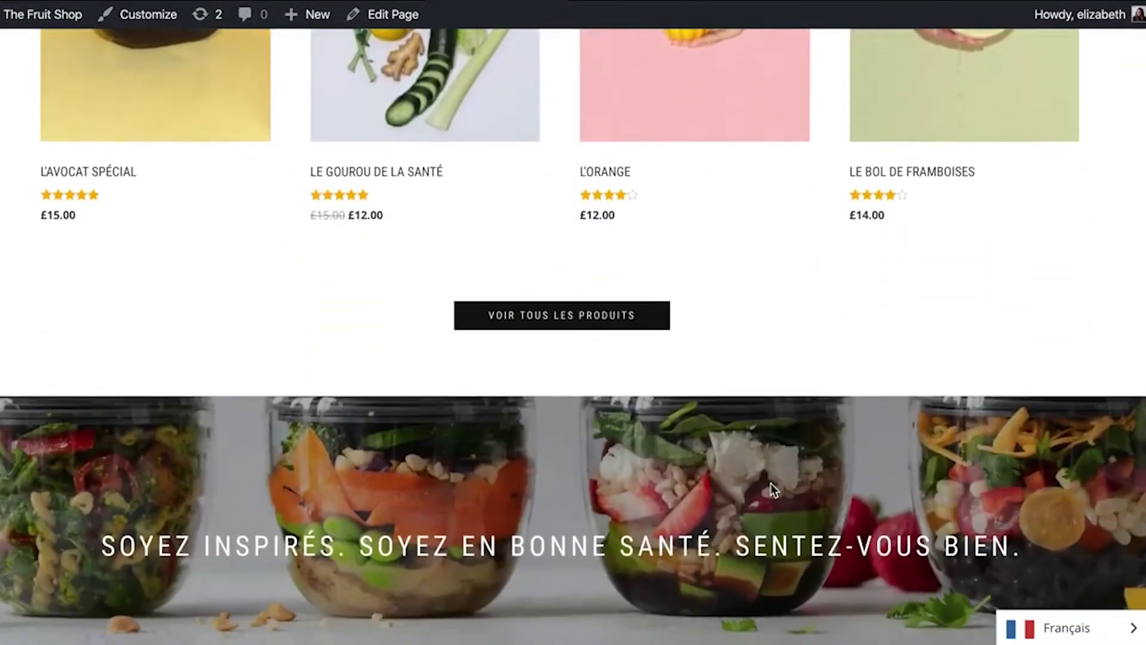
pyautogui.scroll(-4, 771, 482)
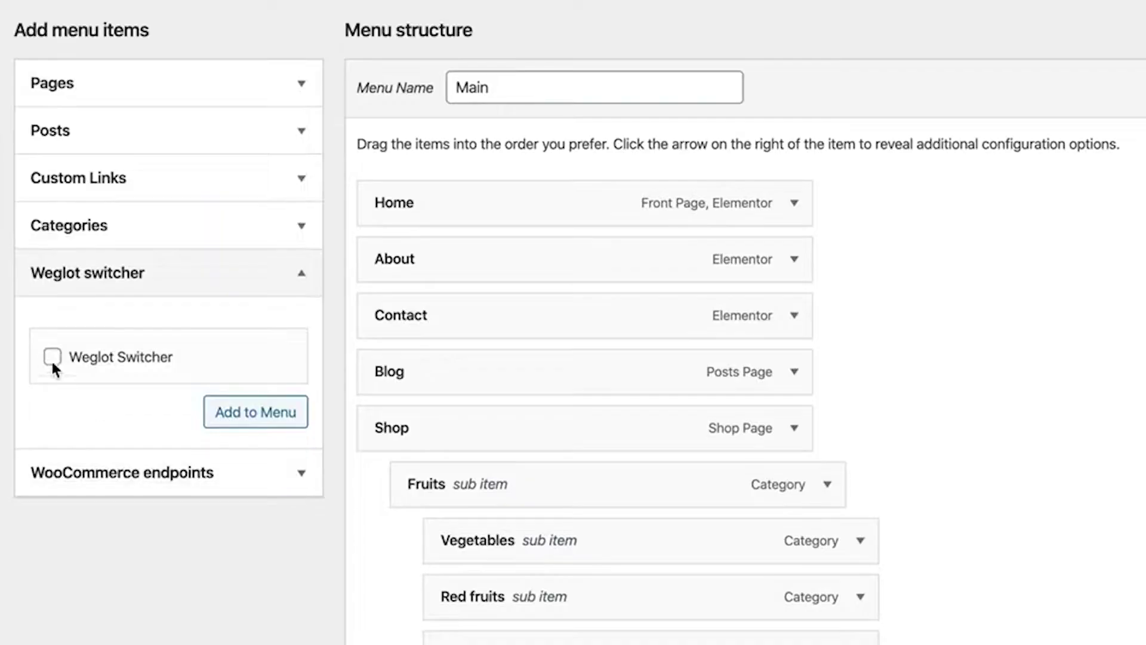
# Add the Weglot Switcher item to the Main menu
pyautogui.click(52, 357)
pyautogui.click(227, 411)
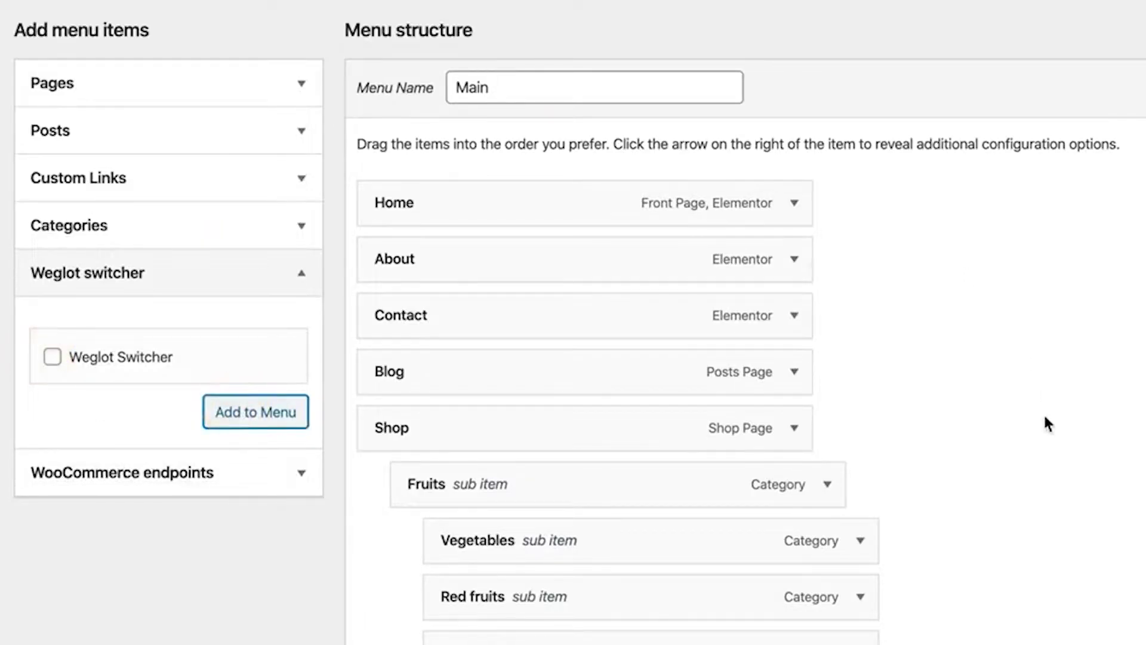
pyautogui.scroll(-3, 1045, 416)
pyautogui.scroll(3, 1075, 264)
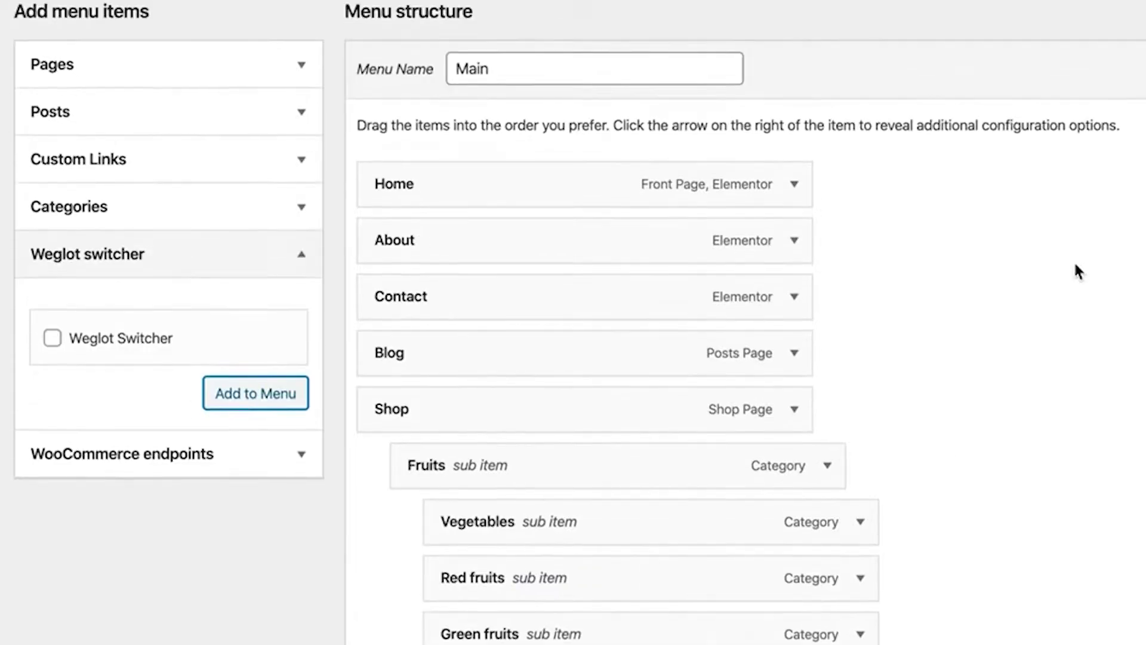
pyautogui.scroll(1, 1075, 270)
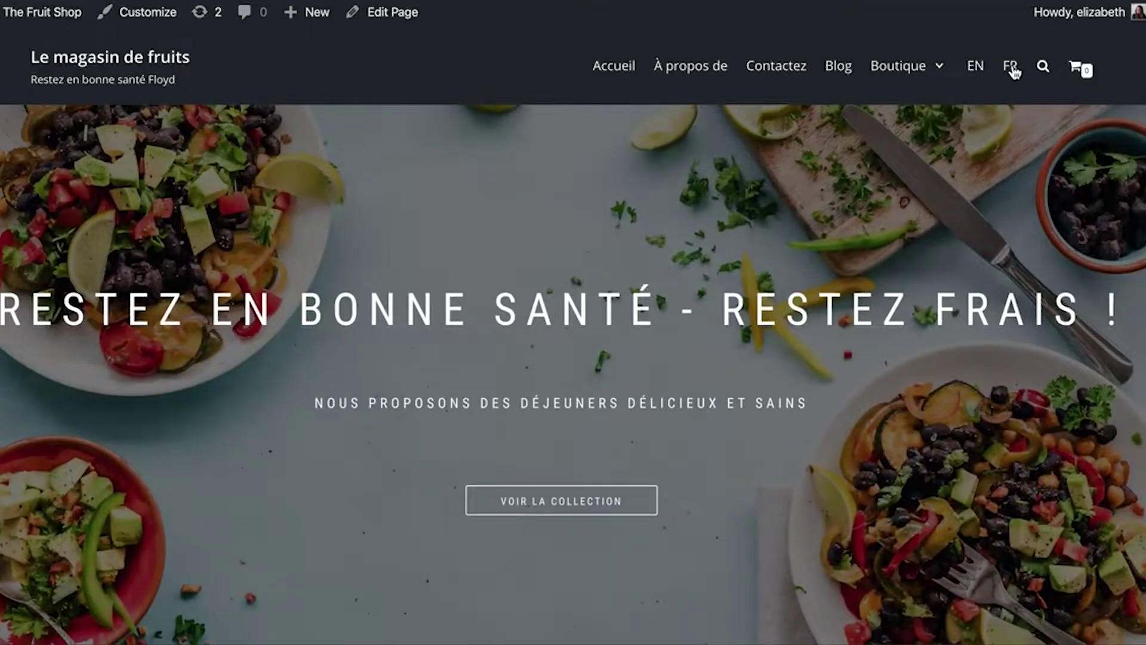
# Test the header's FR and EN links, ending with the site in French
pyautogui.click(1011, 69)
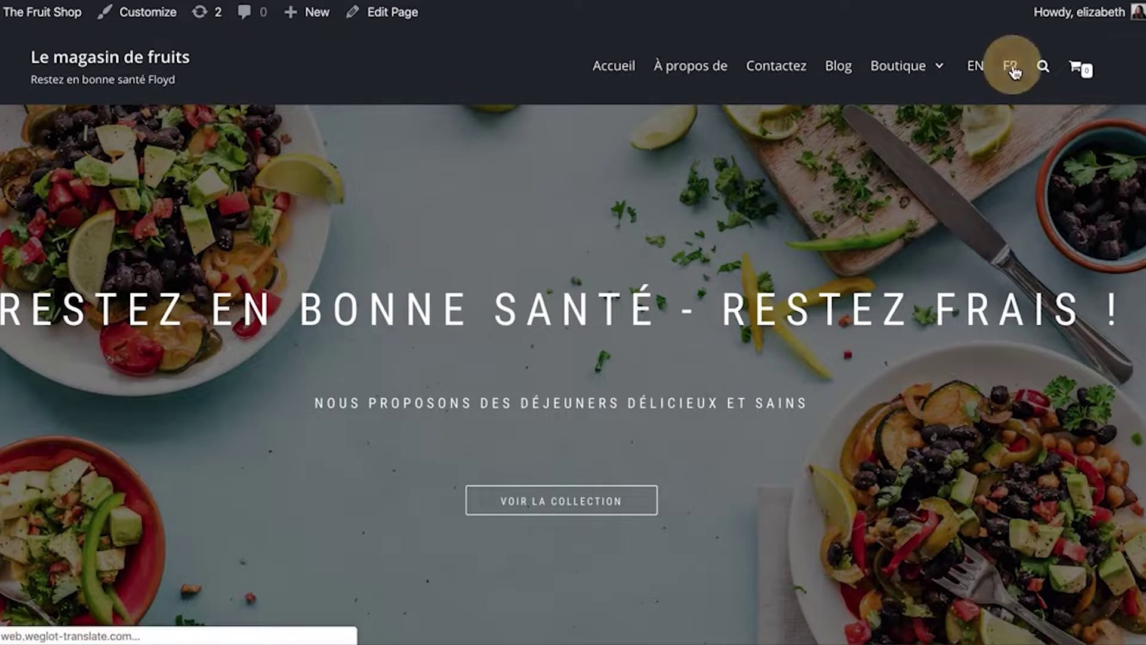
pyautogui.click(976, 68)
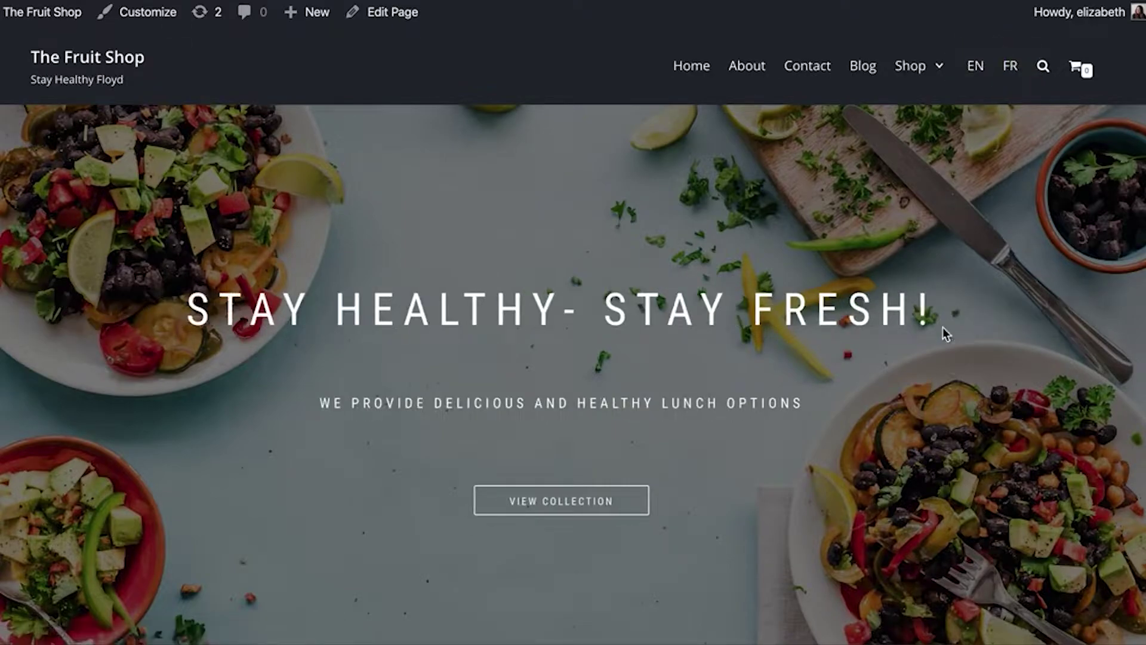
pyautogui.scroll(-5, 936, 349)
pyautogui.scroll(5, 936, 349)
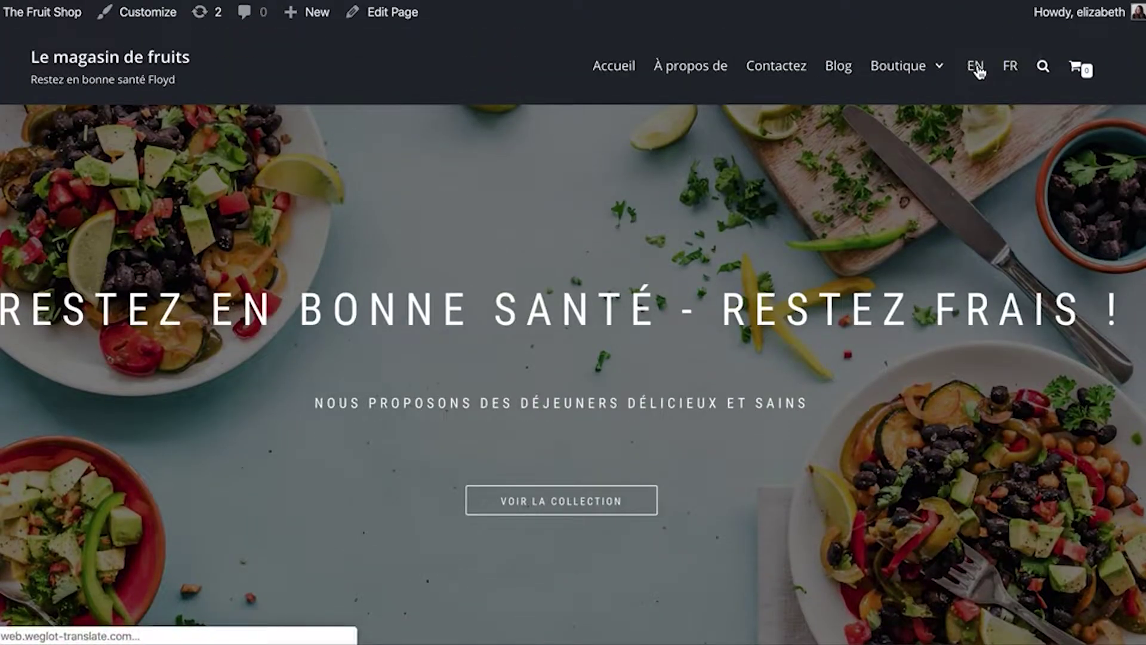
pyautogui.click(976, 68)
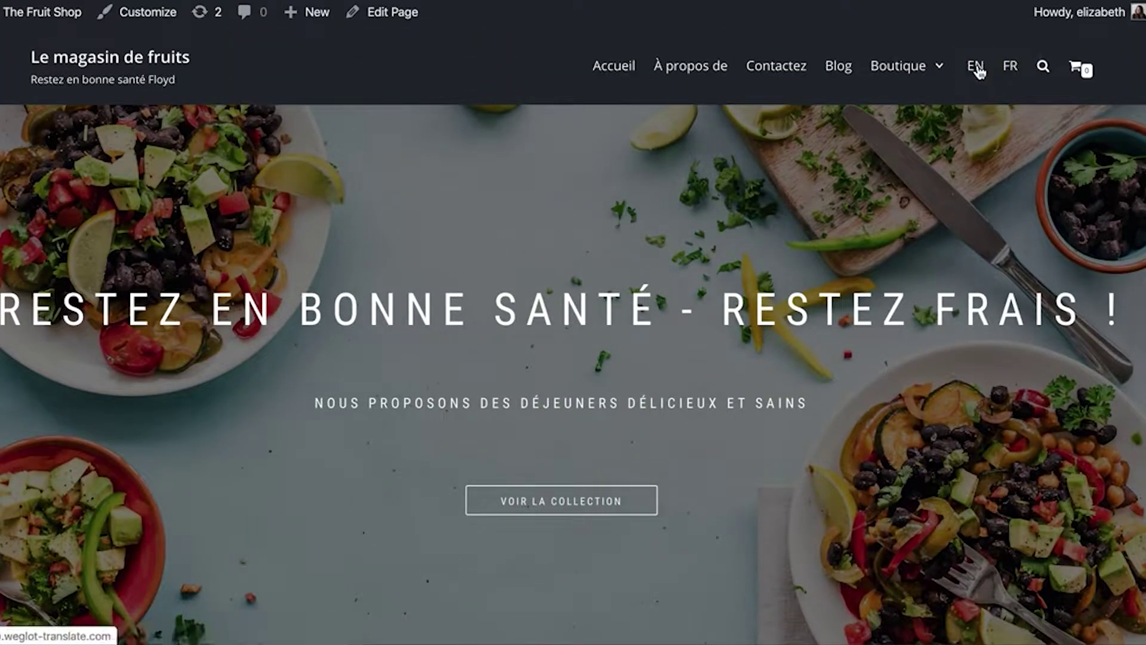
pyautogui.click(1012, 68)
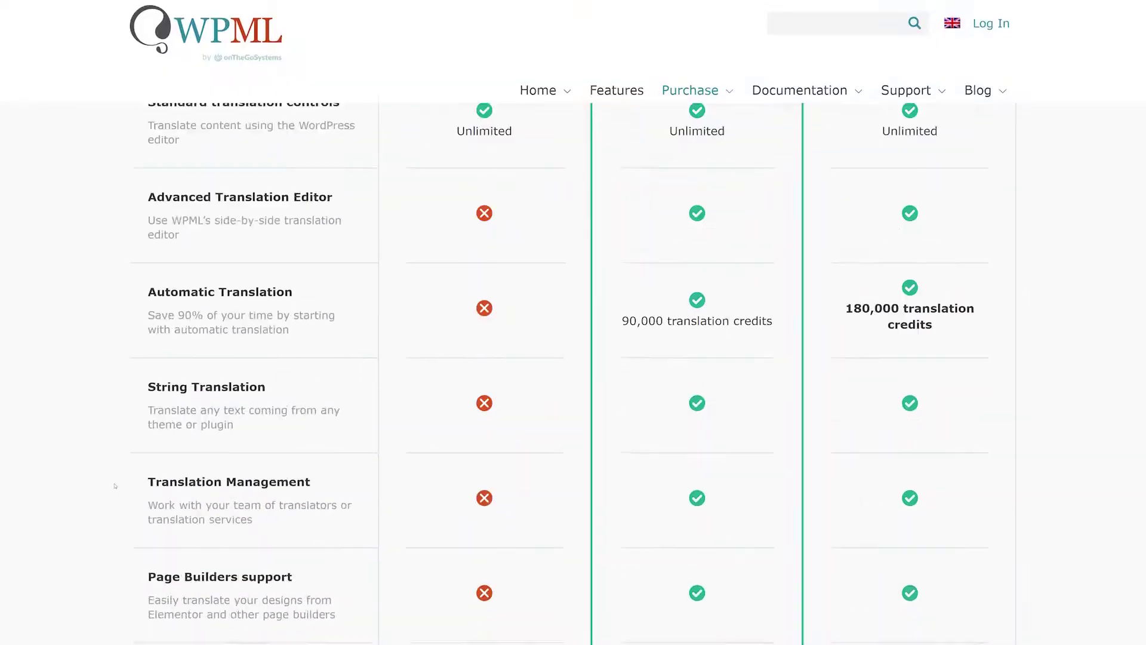
# Scroll WPML's pricing table down to the BUY NOW row for the $39, $99 and $199 plans
pyautogui.scroll(-10, 115, 486)
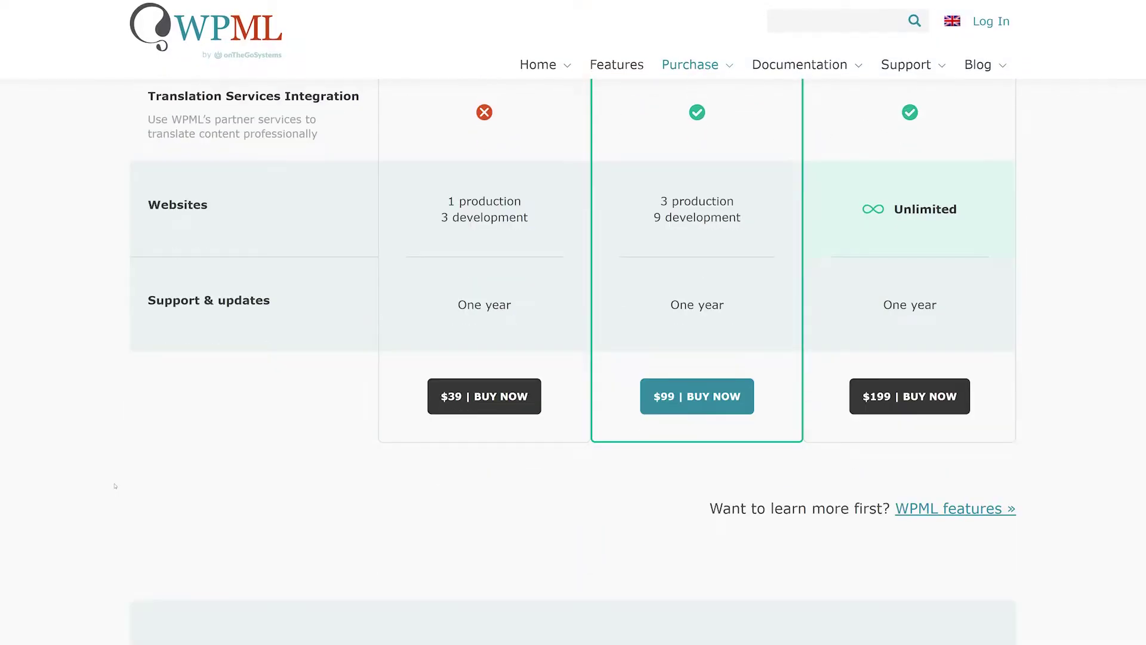
# Choose WPML's $39 single-site plan, then compare Weglot's $150 yearly Starter plan
pyautogui.click(487, 407)
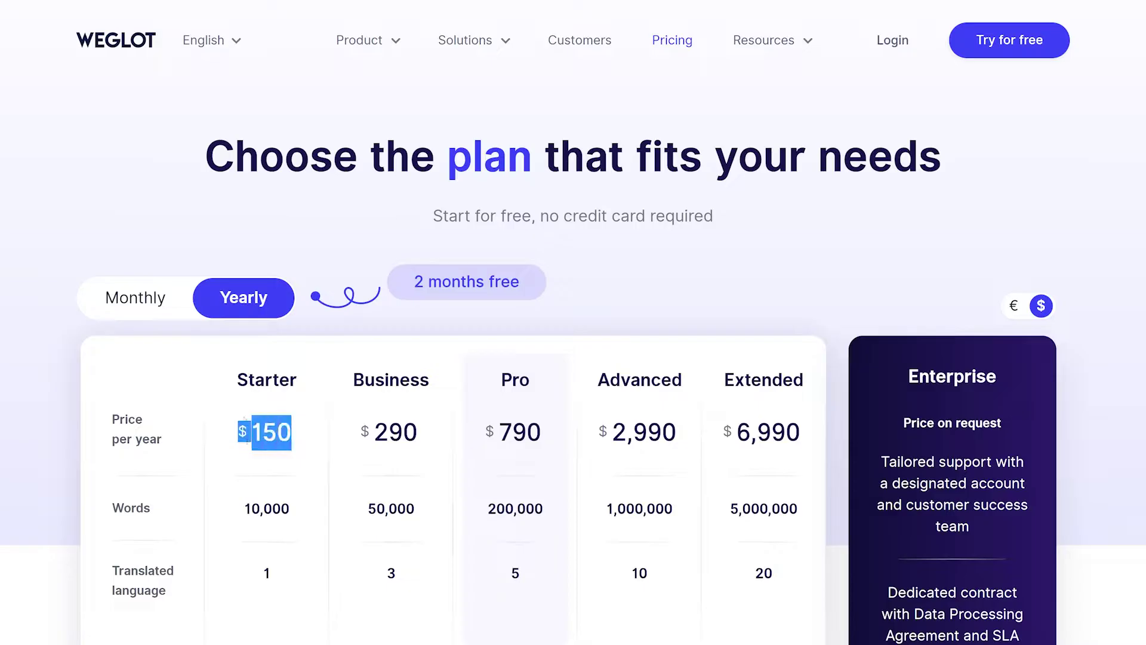
pyautogui.click(233, 455)
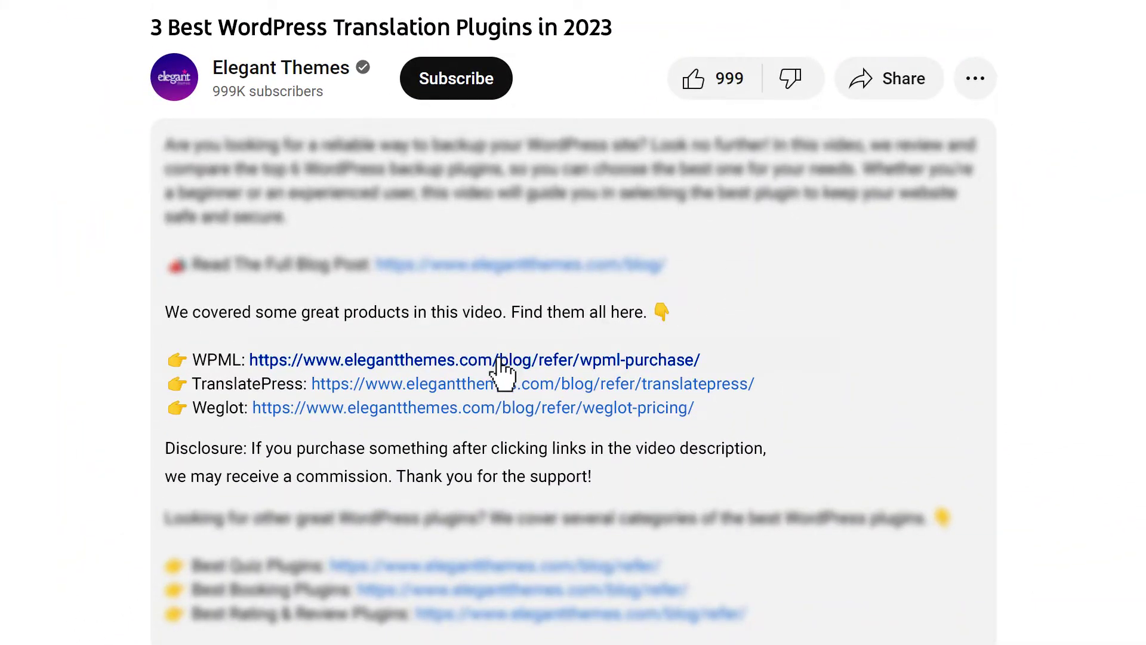
# Follow the description's WPML link and open the account's Downloads page
pyautogui.click(503, 360)
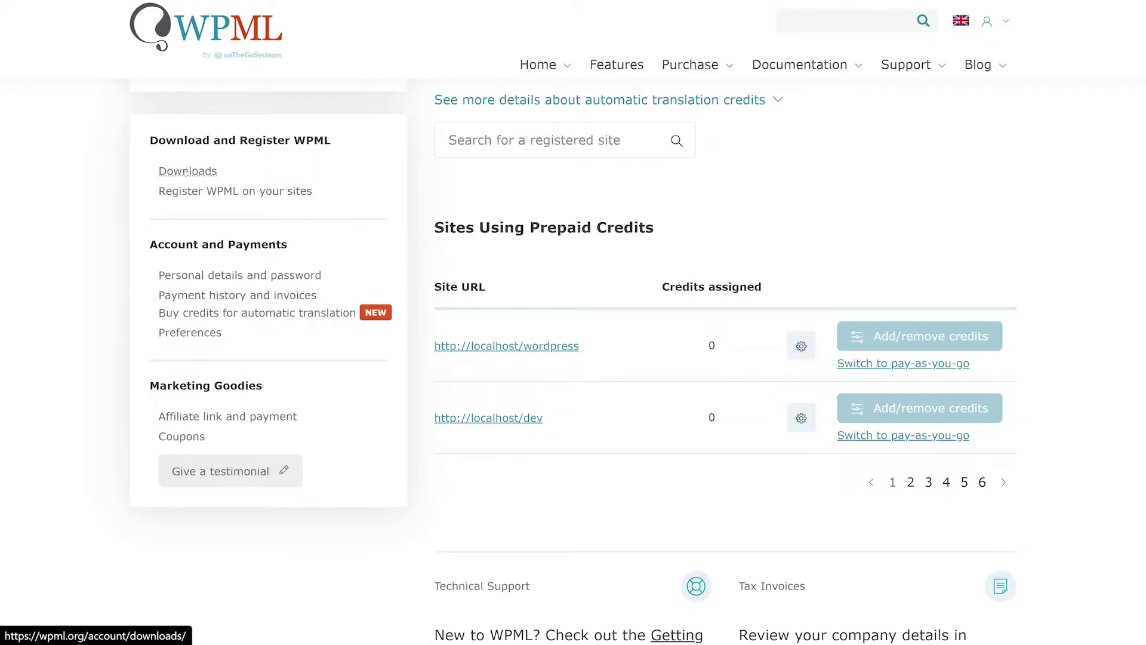
pyautogui.click(186, 171)
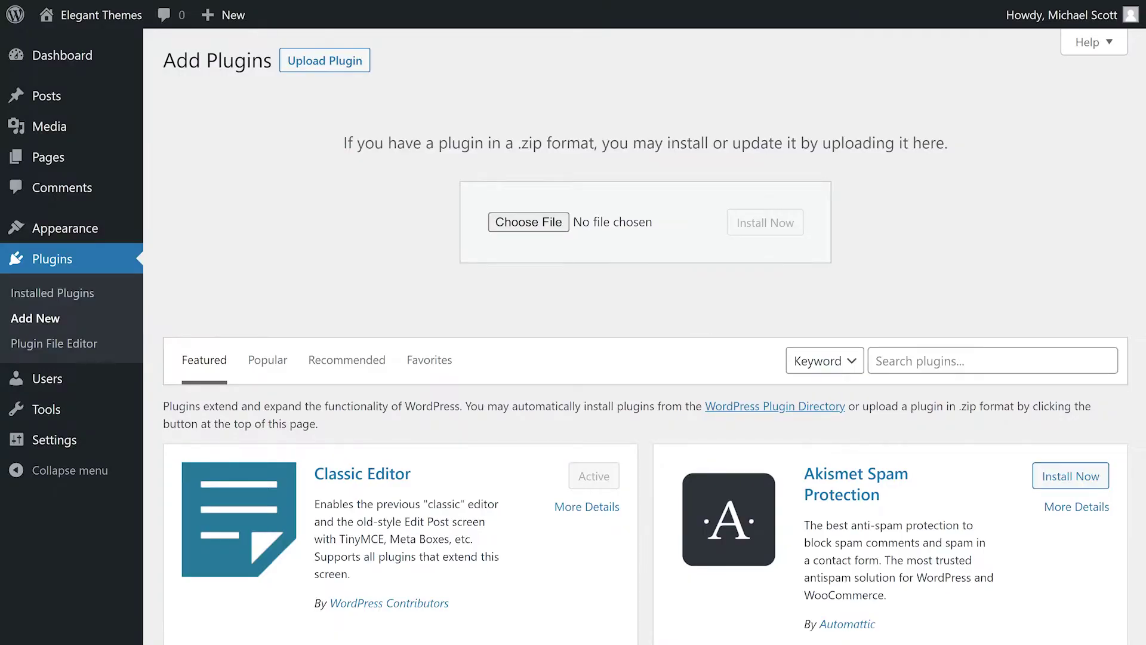
# Upload, install and activate the OTGS installer plugin zip
pyautogui.click(528, 222)
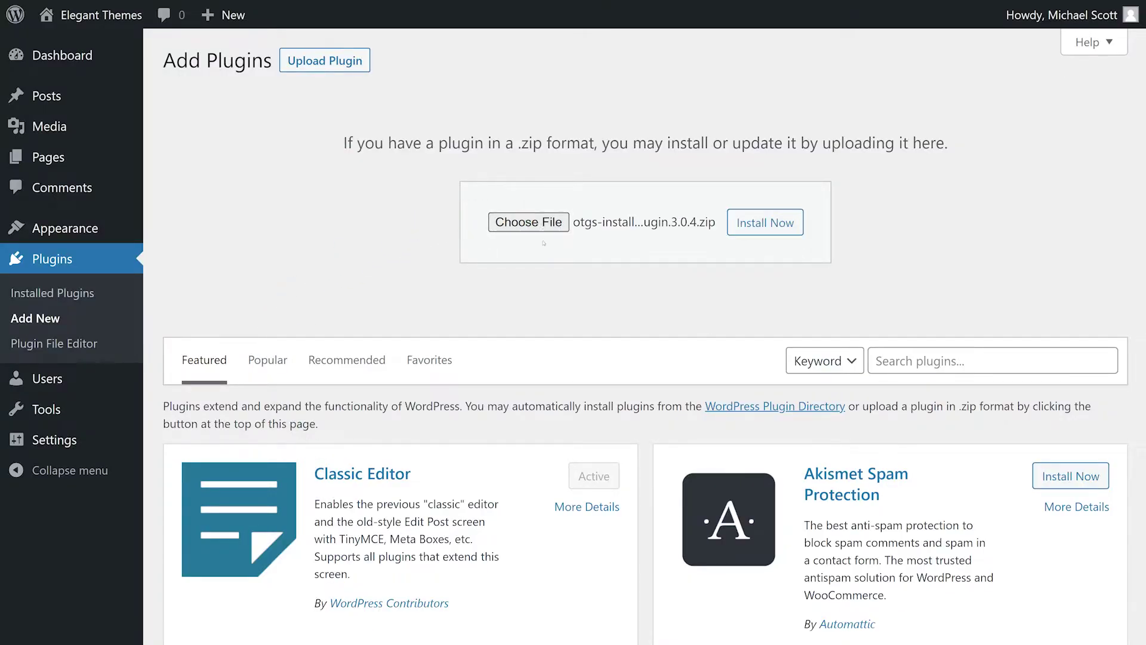
pyautogui.click(772, 224)
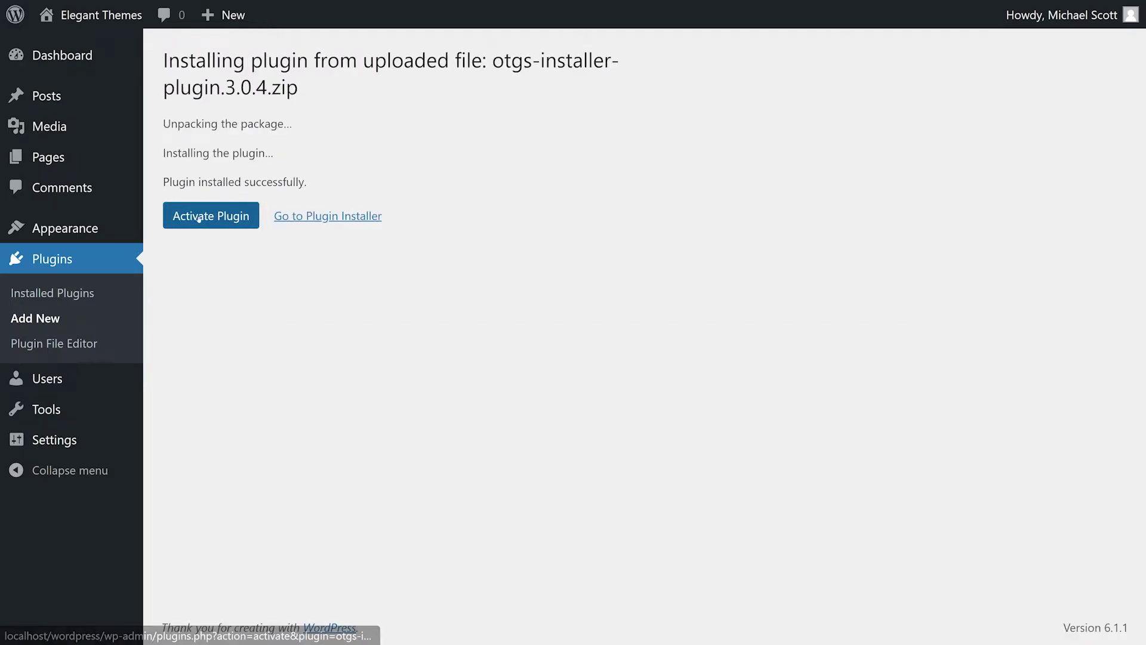
pyautogui.click(198, 218)
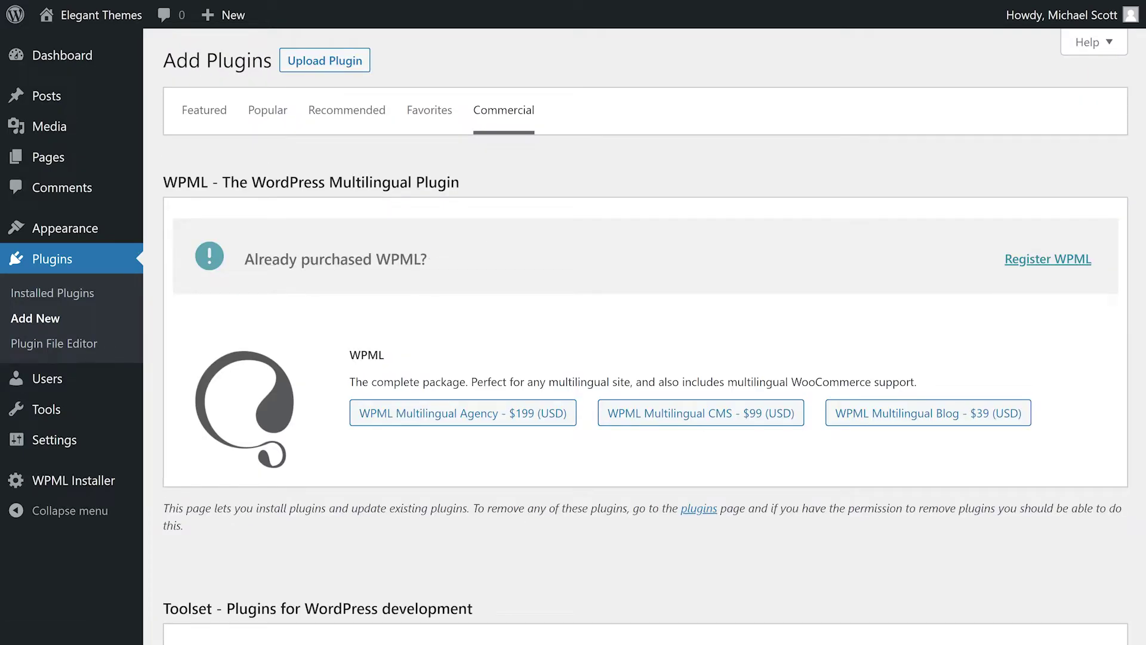
# Register WPML on the site with the site key
pyautogui.click(1047, 258)
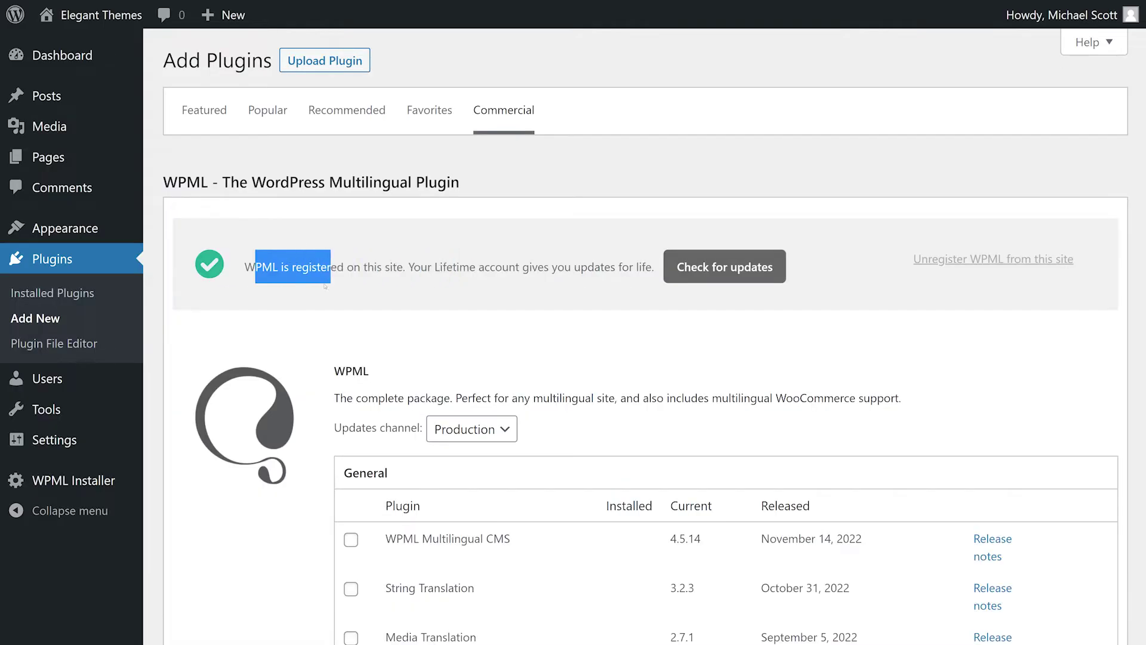
pyautogui.moveTo(337, 267); pyautogui.dragTo(421, 267)
pyautogui.click(353, 321)
# Select WPML Multilingual CMS and download it
pyautogui.scroll(-3, 353, 321)
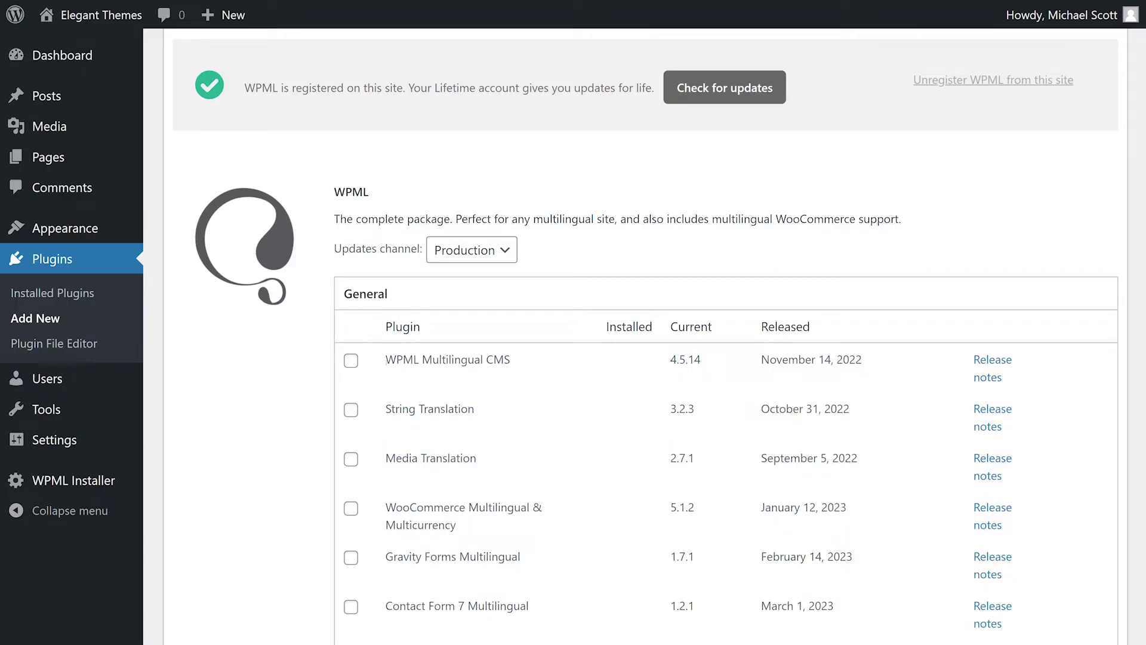
pyautogui.click(351, 361)
pyautogui.scroll(-3, 351, 363)
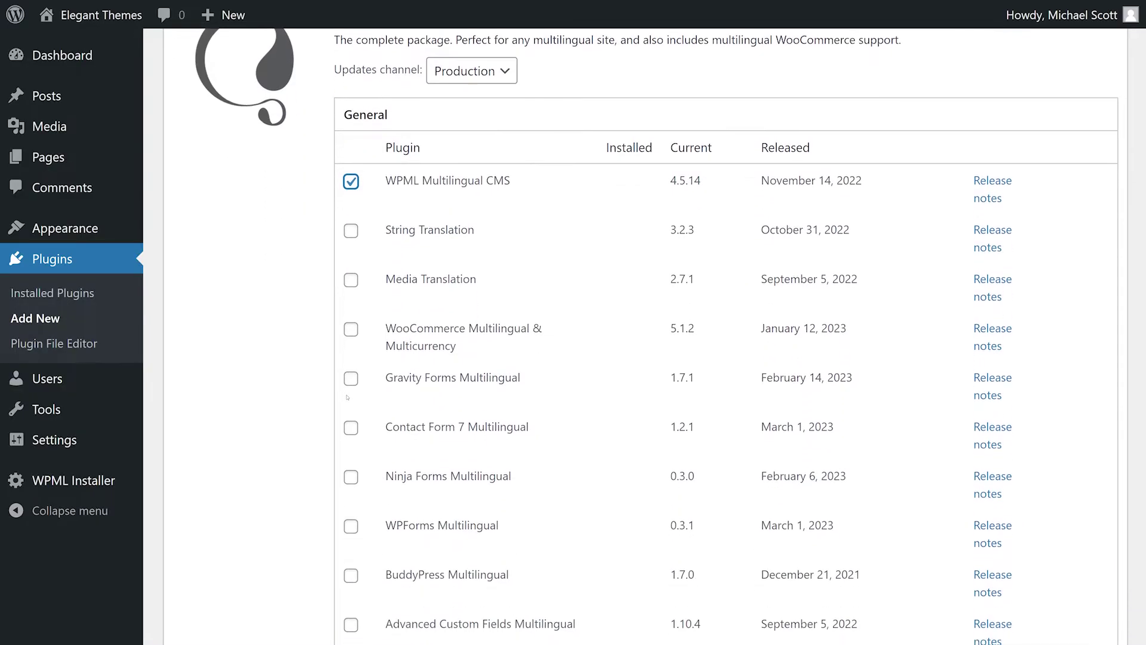
pyautogui.scroll(-10, 348, 397)
pyautogui.click(378, 393)
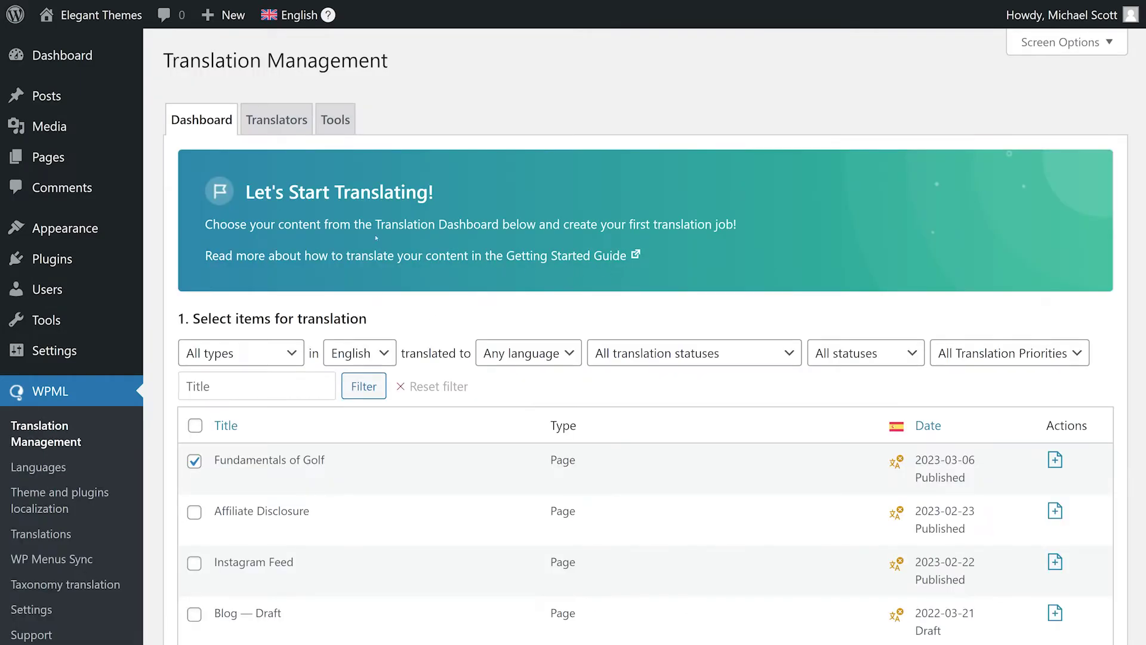
# Queue Fundamentals of Golf for automatic English-to-Spanish translation in Translation Management
pyautogui.scroll(-15, 565, 369)
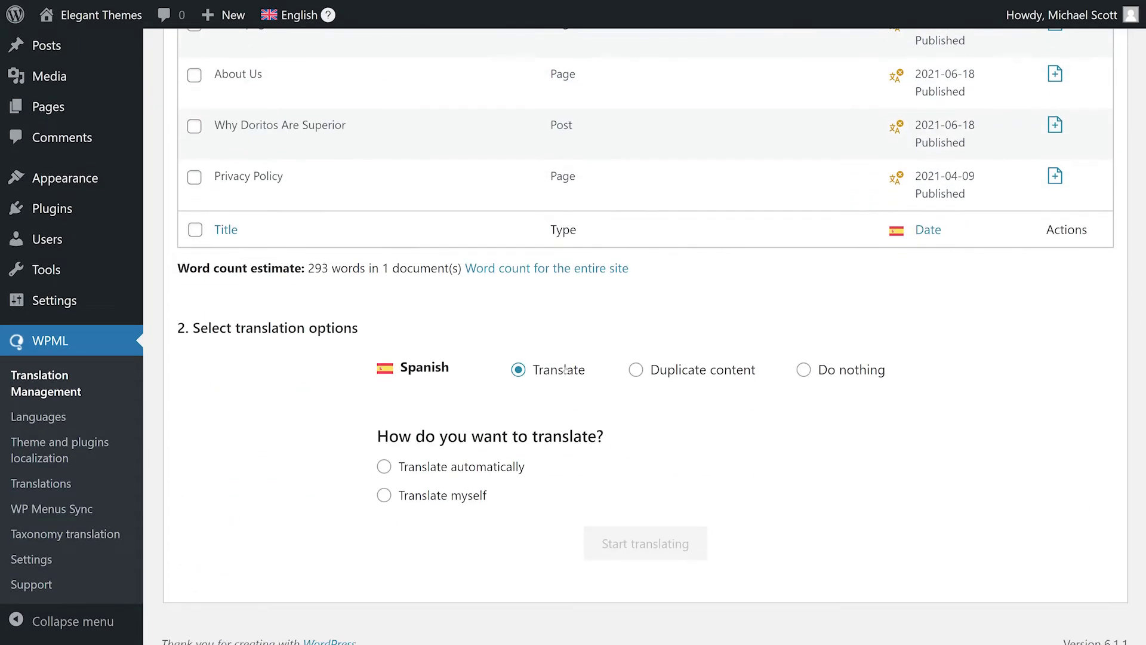
pyautogui.scroll(-1, 565, 369)
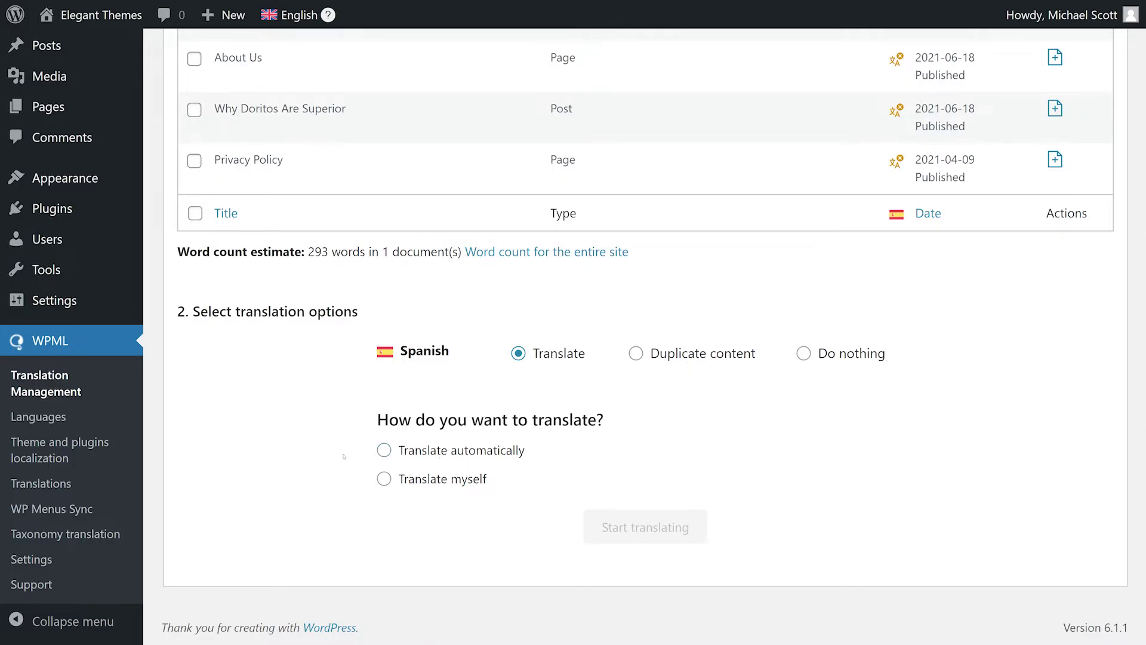
pyautogui.click(426, 452)
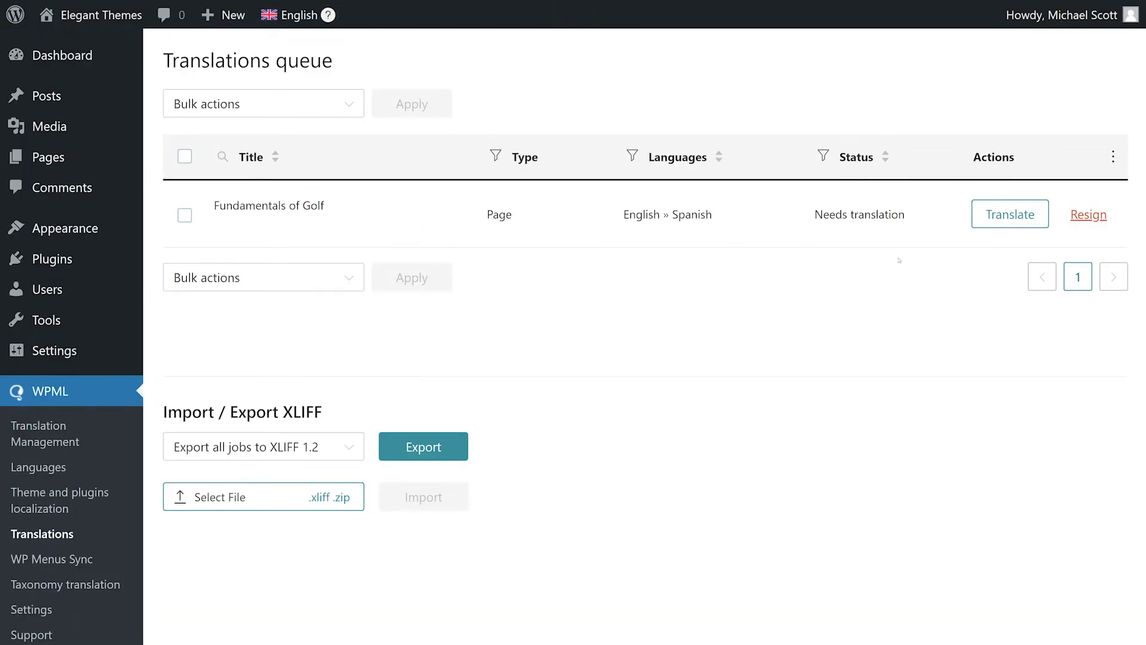
# Open Fundamentals of Golf in the Advanced Translation Editor for Spanish, still 0% translated
pyautogui.click(1010, 214)
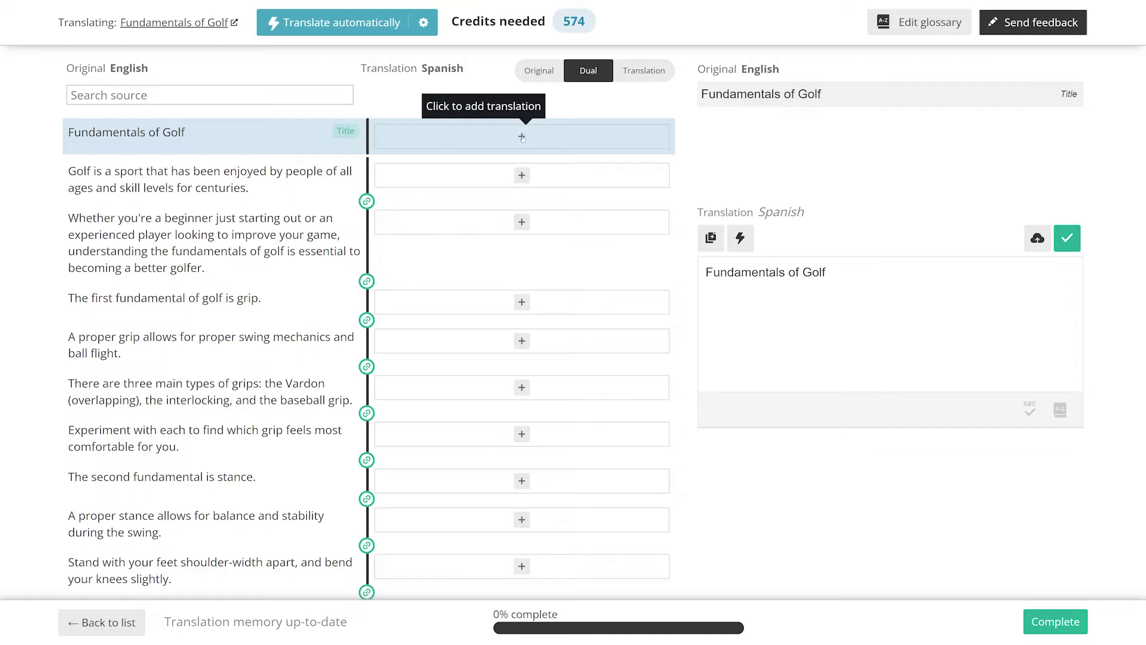
pyautogui.scroll(-10, 520, 299)
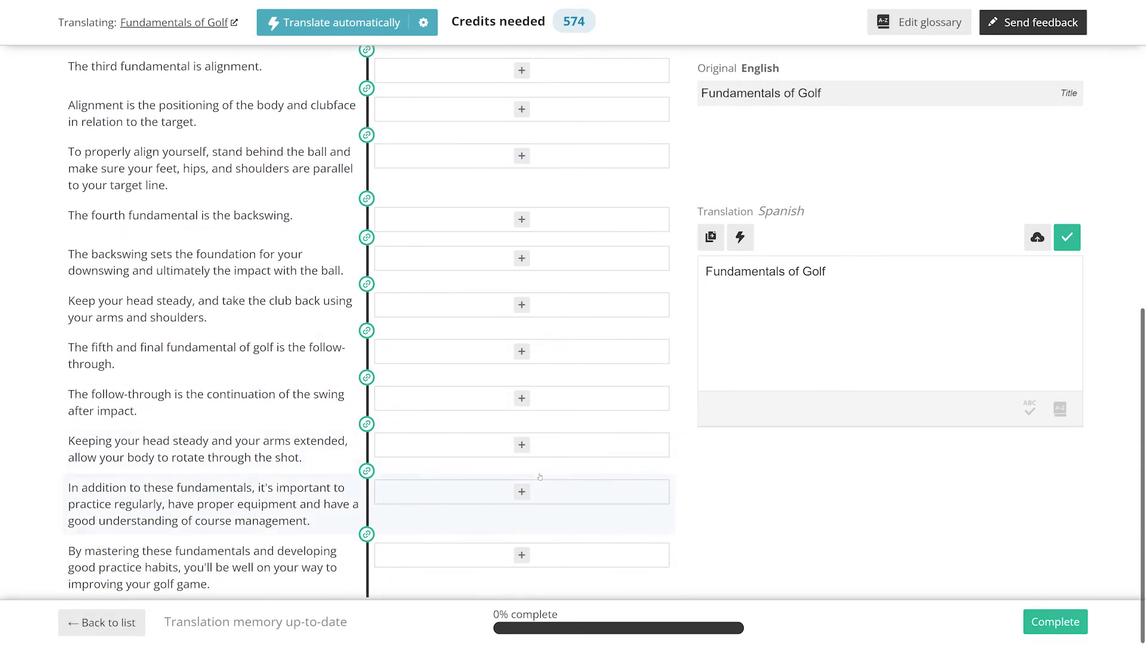
pyautogui.scroll(10, 526, 478)
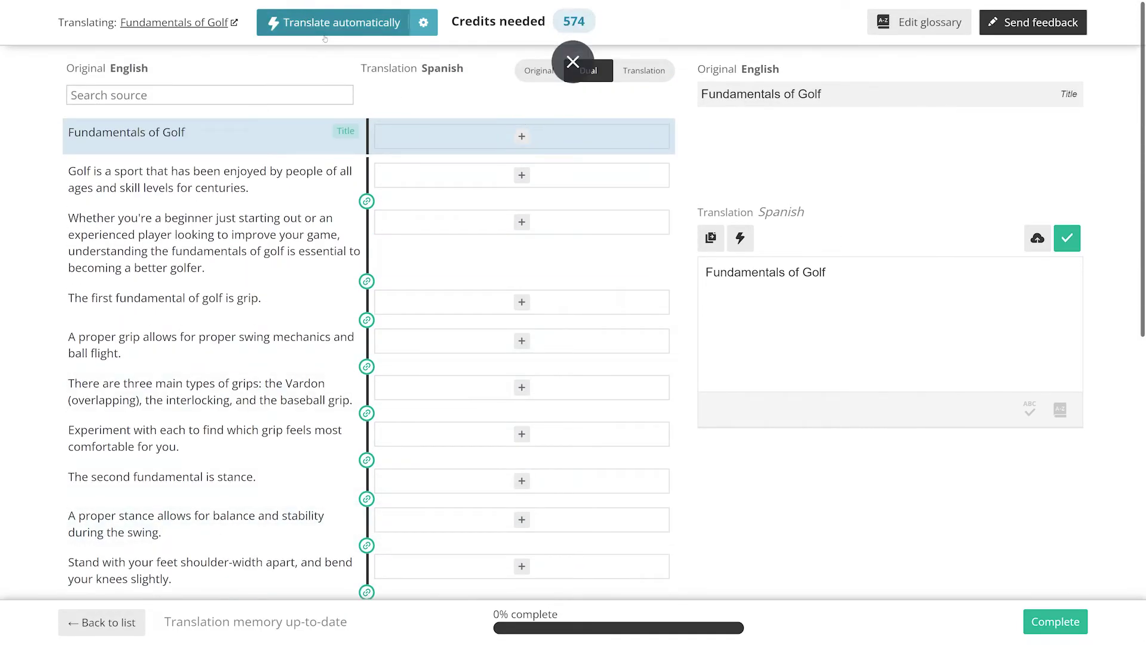
pyautogui.scroll(-8, 618, 515)
pyautogui.scroll(-2, 618, 515)
pyautogui.scroll(10, 618, 515)
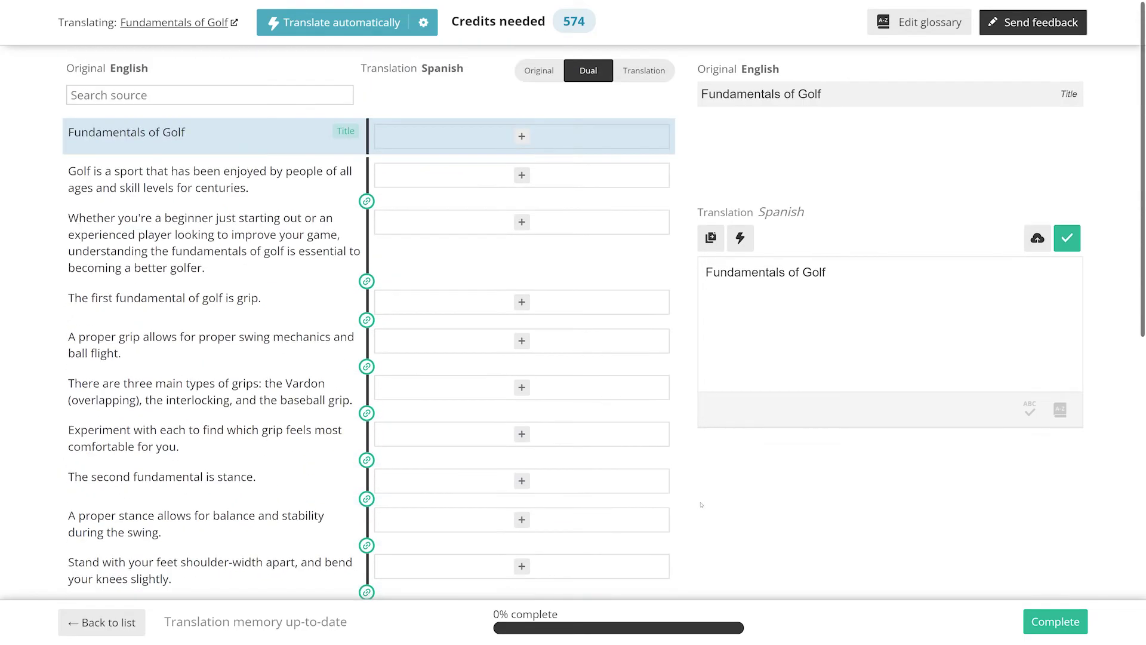